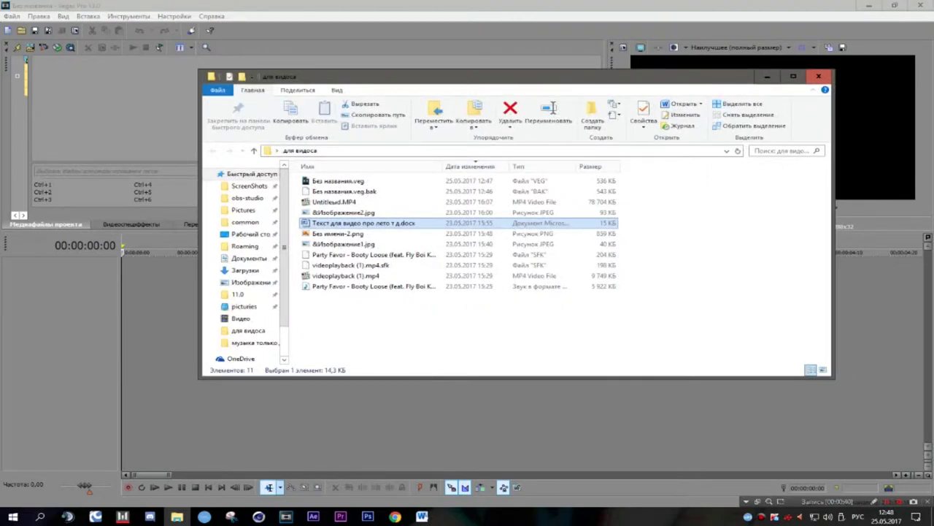
Step: Add the videoplayback (1).mp4 clip to the beginning of the empty timeline
{"action": "left_click", "coordinate": [398, 203]}
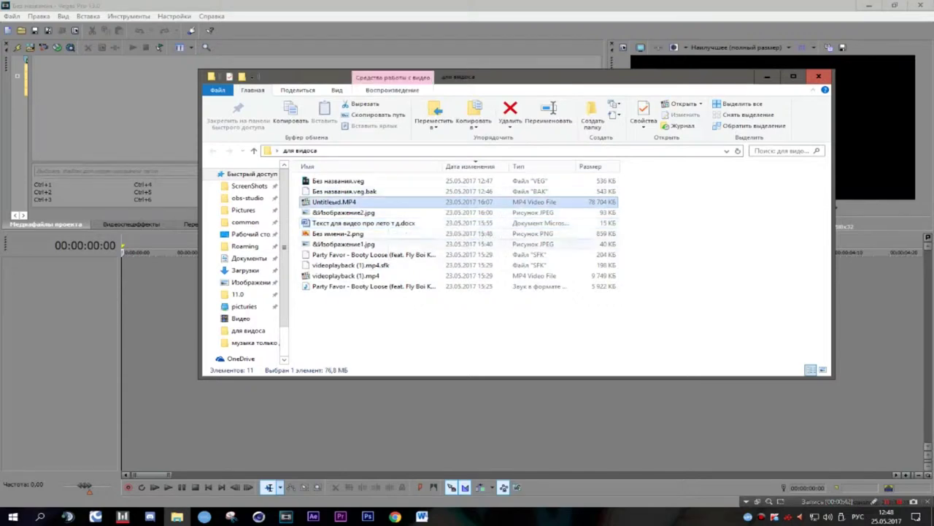
{"action": "left_click", "coordinate": [346, 275]}
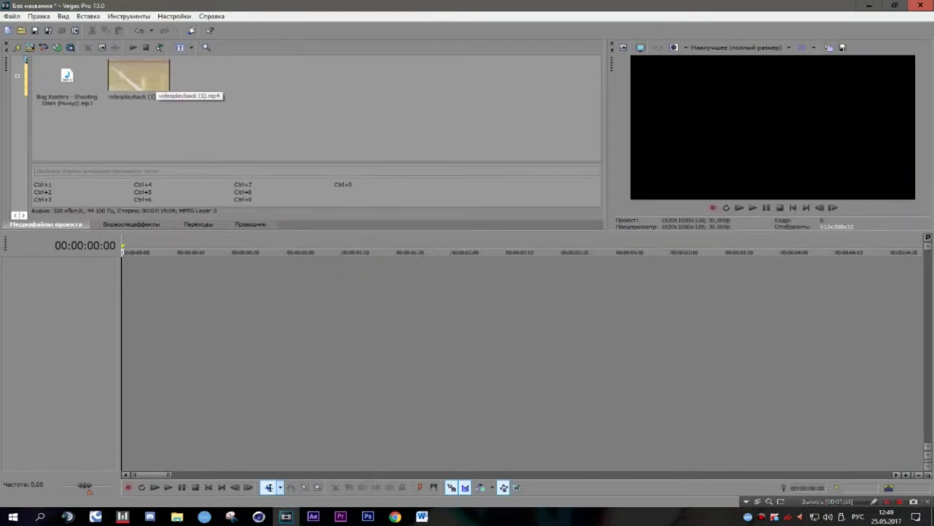
{"action": "left_click", "coordinate": [154, 82]}
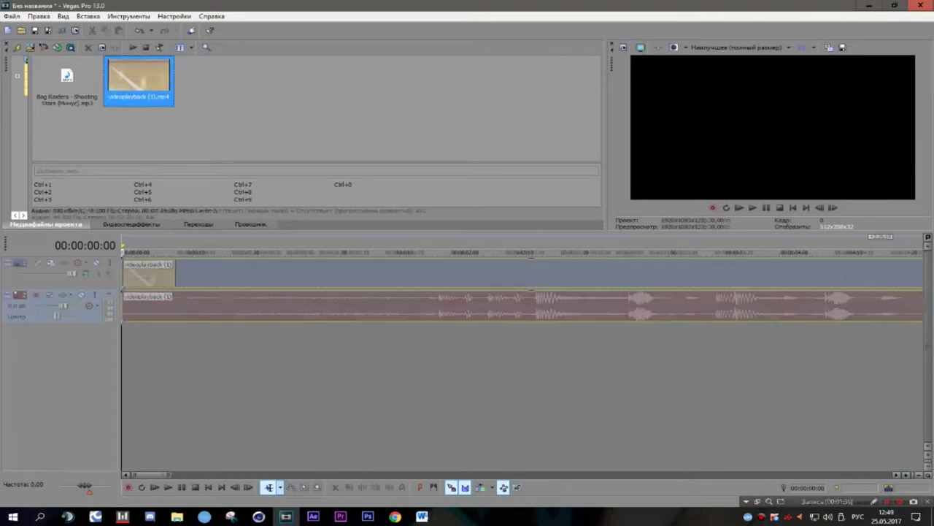
{"action": "left_click_drag", "start_coordinate": [154, 82], "coordinate": [126, 285]}
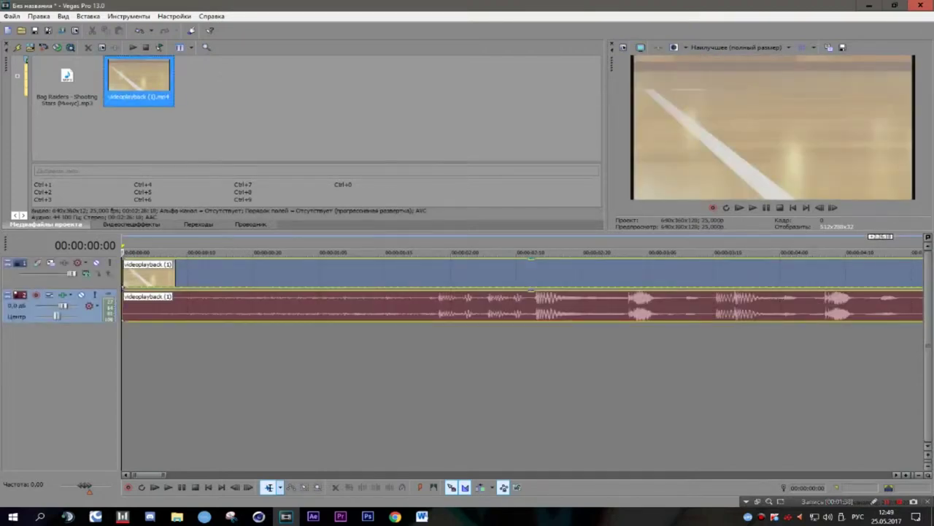
{"action": "right_click", "coordinate": [327, 274]}
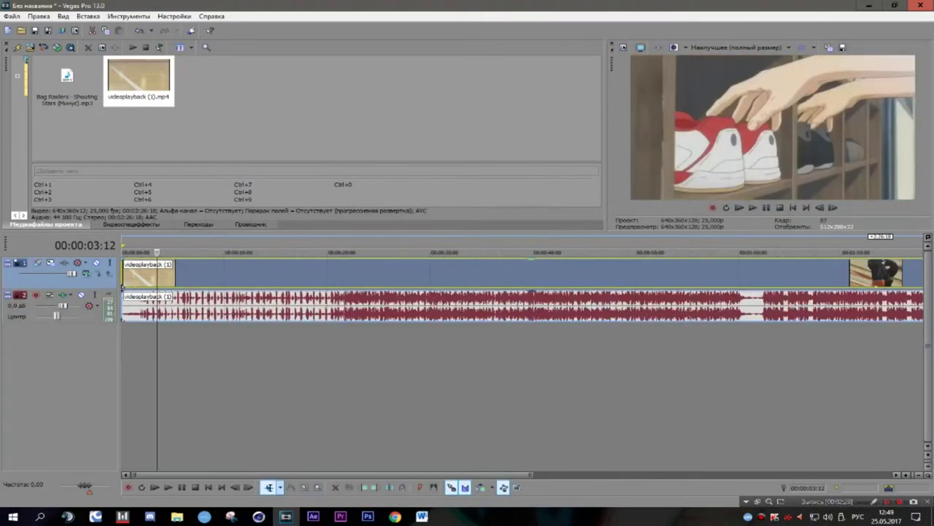
Step: Find the volleyball scene and trim the timeline clip to that short fragment
{"action": "left_click_drag", "start_coordinate": [157, 253], "coordinate": [709, 252]}
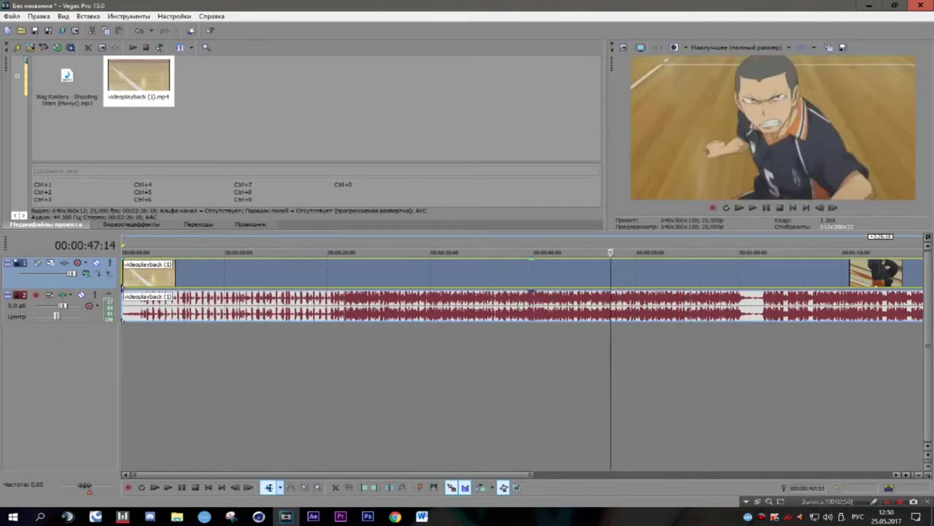
{"action": "key", "text": "l"}
{"action": "key", "text": "l"}
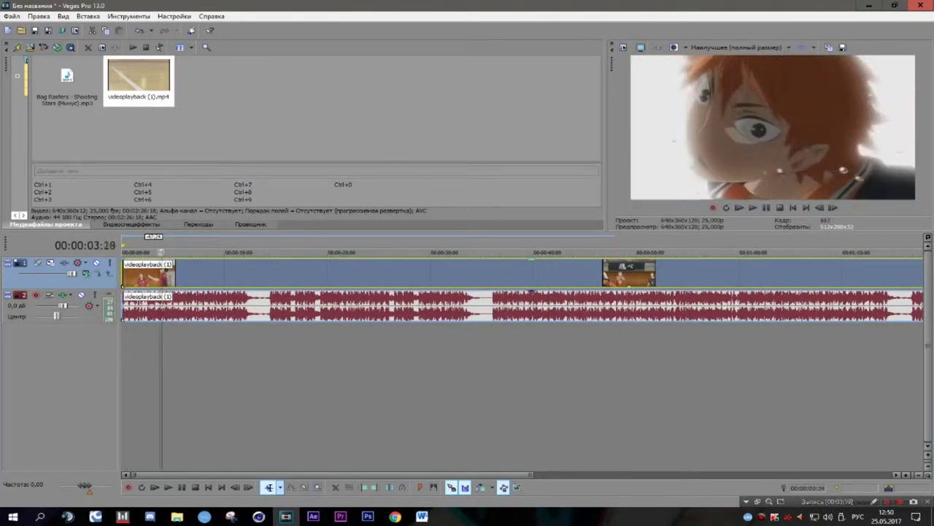
{"action": "key", "text": "ctrl+a"}
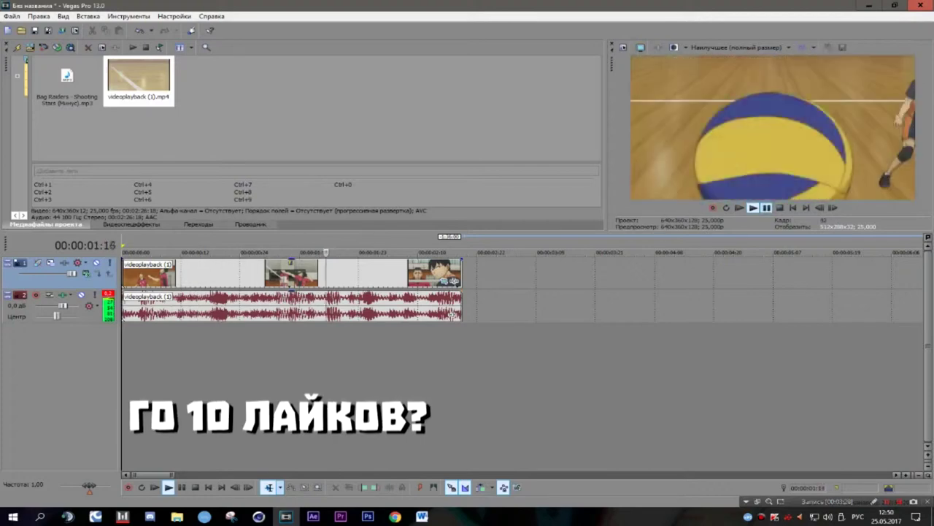
Step: Preview the trimmed fragment and remove its audio track
{"action": "key", "text": "space"}
{"action": "key", "text": "space"}
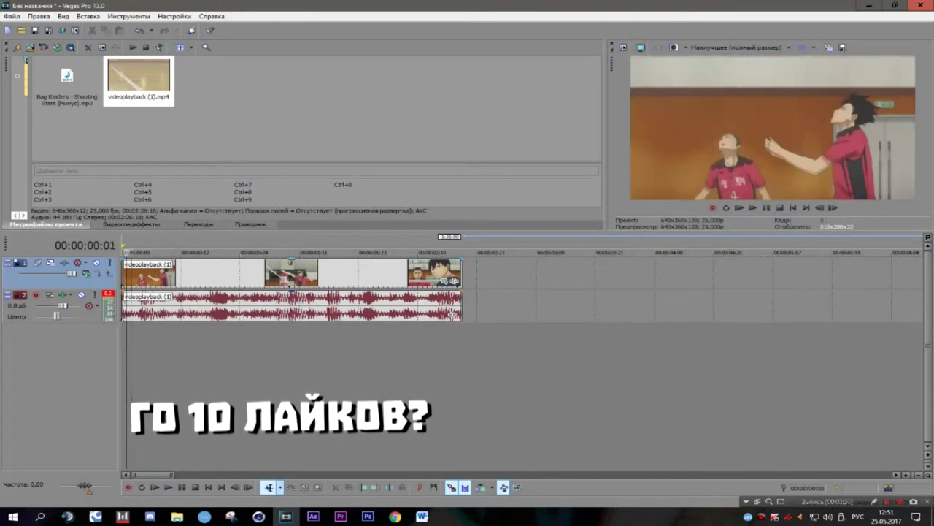
{"action": "key", "text": "space"}
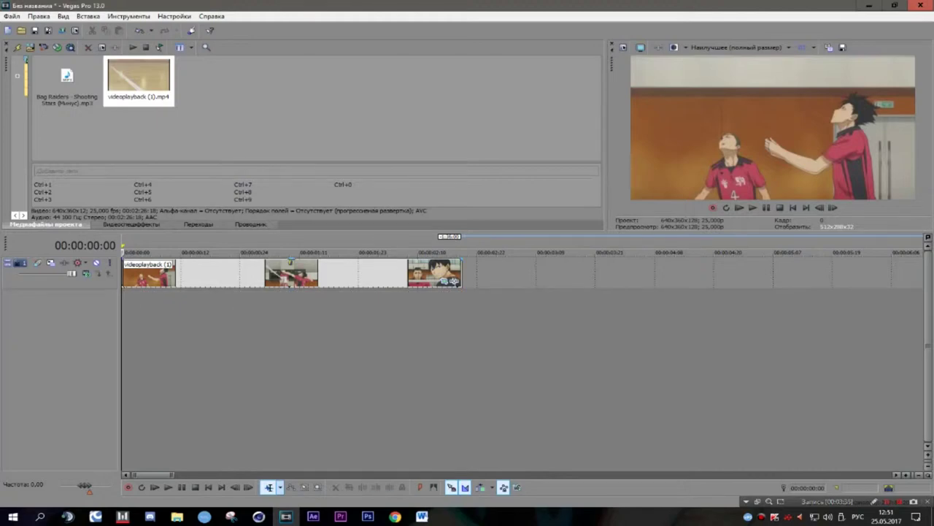
Step: Split the video clip at 00:00:01:13
{"action": "key", "text": "space"}
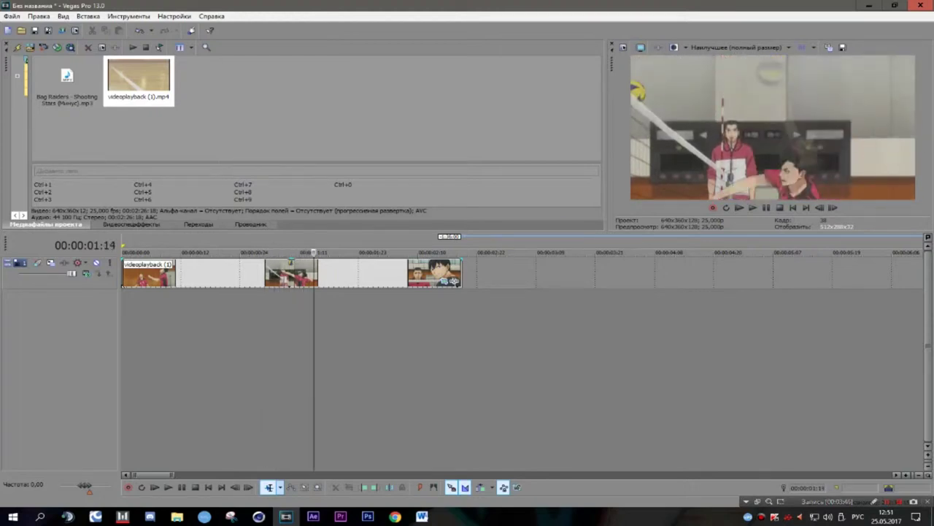
{"action": "key", "text": "Left"}
{"action": "key", "text": "s"}
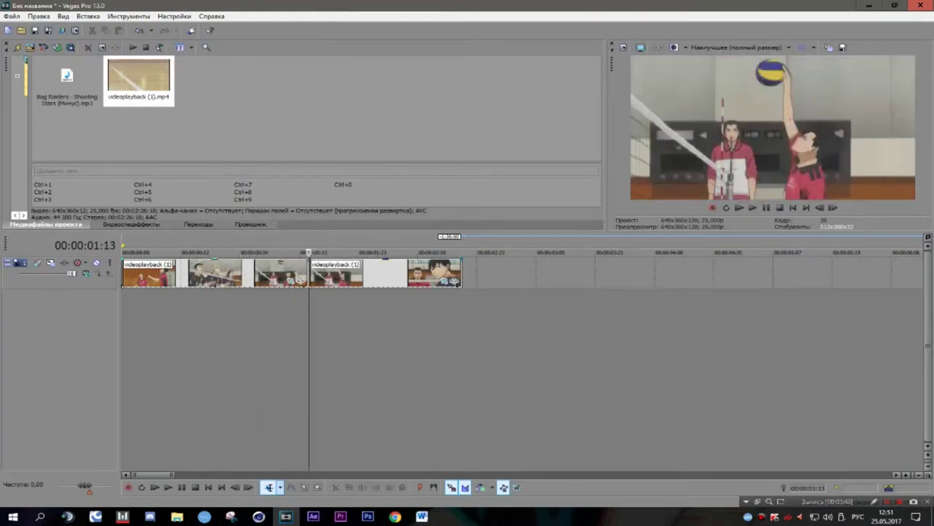
Step: Save a JPEG snapshot of the frame at 00:00:01:17, showing the ball on the floor, to the desktop
{"action": "key", "text": "Right"}
{"action": "key", "text": "Down"}
{"action": "key", "text": "Right"}
{"action": "key", "text": "Right"}
{"action": "key", "text": "Right"}
{"action": "key", "text": "Right"}
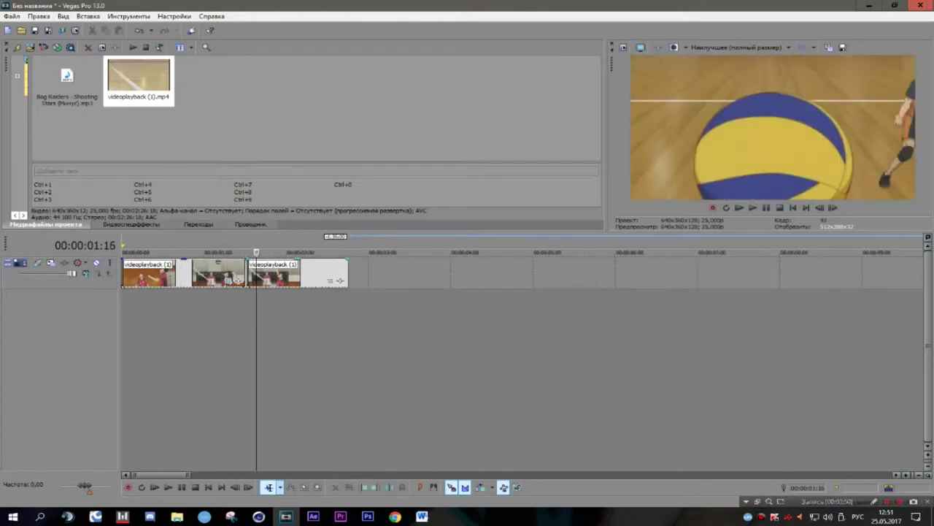
{"action": "key", "text": "Left"}
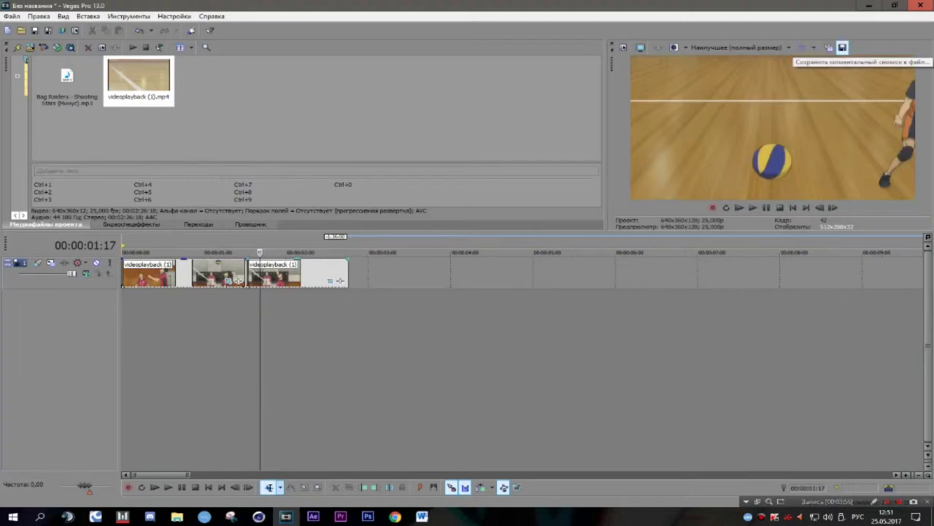
{"action": "left_click", "coordinate": [842, 48]}
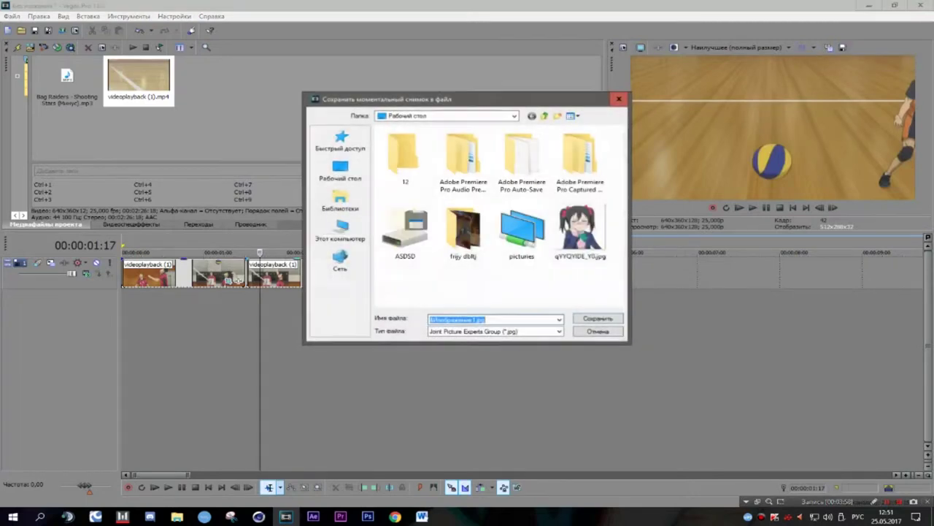
{"action": "key", "text": "Return"}
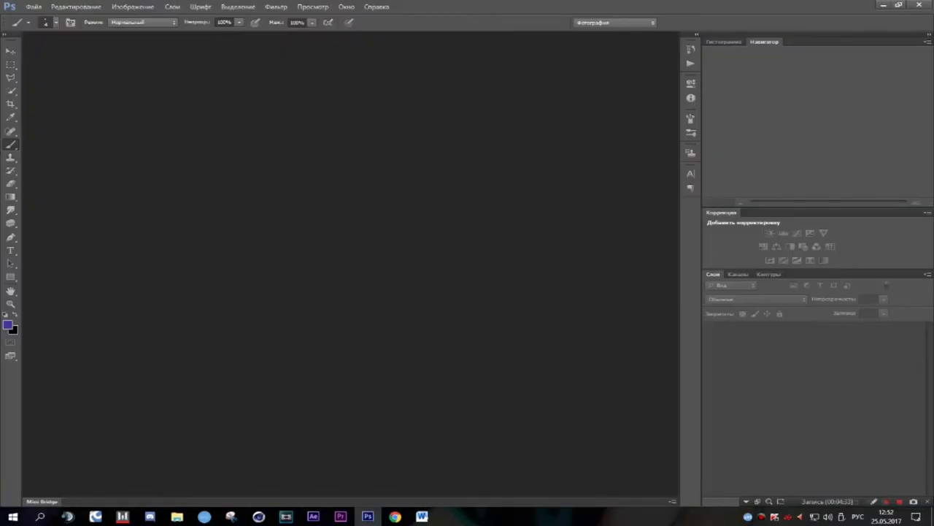
Step: Switch to Photoshop and open the saved snapshot &Изображение1.jpg
{"action": "double_click", "coordinate": [499, 5]}
{"action": "left_click_drag", "start_coordinate": [499, 81], "coordinate": [513, 151]}
{"action": "left_click_drag", "start_coordinate": [357, 107], "coordinate": [376, 198]}
{"action": "left_click_drag", "start_coordinate": [538, 148], "coordinate": [490, 1]}
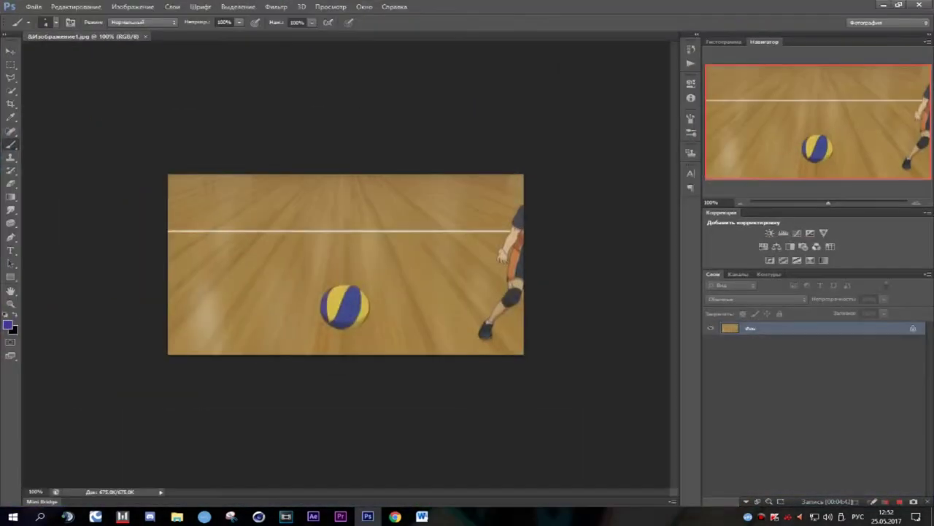
Step: Select the whole volleyball with the Quick Selection tool
{"action": "scroll", "coordinate": [341, 293], "scroll_direction": "up", "scroll_amount": 11}
{"action": "left_click", "coordinate": [10, 104]}
{"action": "left_click", "coordinate": [10, 91]}
{"action": "left_click_drag", "start_coordinate": [291, 332], "coordinate": [321, 306]}
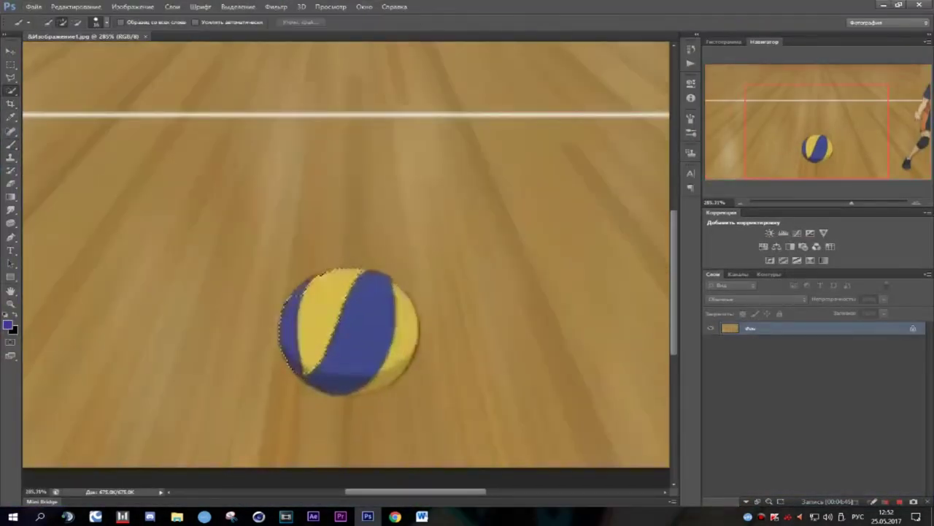
{"action": "left_click_drag", "start_coordinate": [401, 343], "coordinate": [387, 374]}
{"action": "left_click", "coordinate": [372, 277]}
{"action": "left_click_drag", "start_coordinate": [293, 336], "coordinate": [320, 303]}
{"action": "left_click_drag", "start_coordinate": [402, 349], "coordinate": [390, 372]}
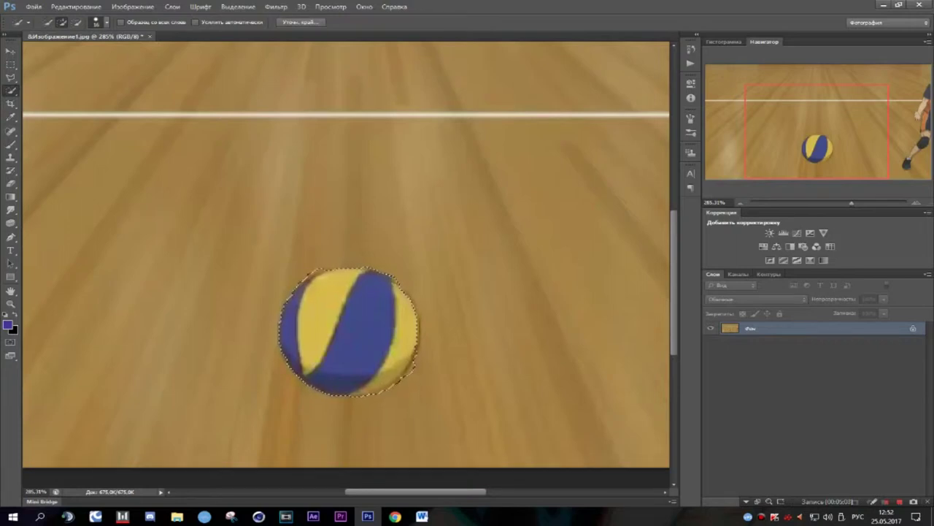
Step: Move the selected ball up and to the right of its original spot and fill the selection with 50% gray in Normal mode
{"action": "left_click_drag", "start_coordinate": [349, 332], "coordinate": [457, 233]}
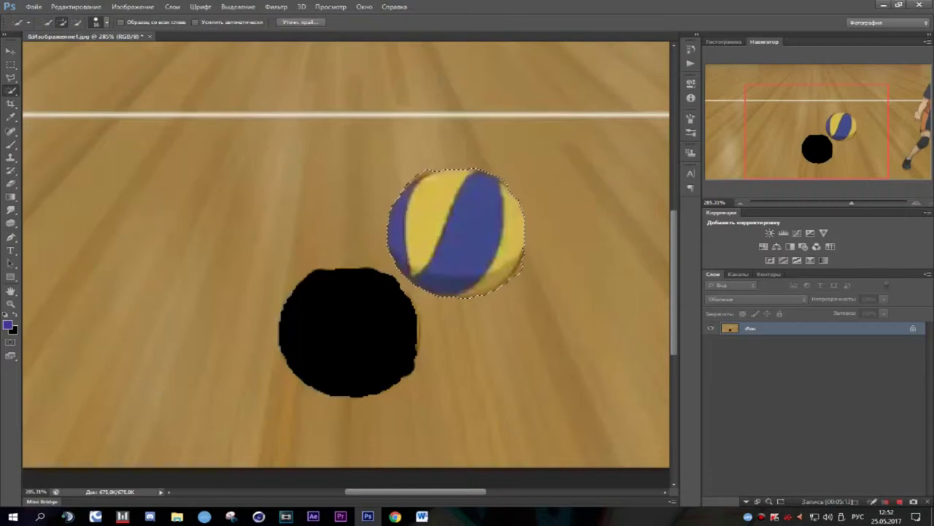
{"action": "key", "text": "i"}
{"action": "key", "text": "shift+F5"}
{"action": "left_click", "coordinate": [388, 133]}
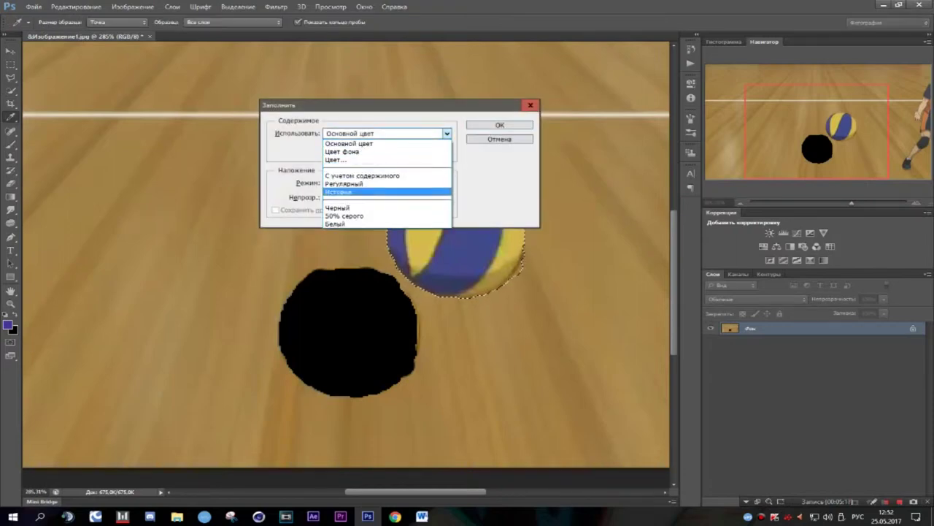
{"action": "left_click", "coordinate": [365, 216]}
{"action": "left_click", "coordinate": [388, 184]}
{"action": "left_click", "coordinate": [388, 184]}
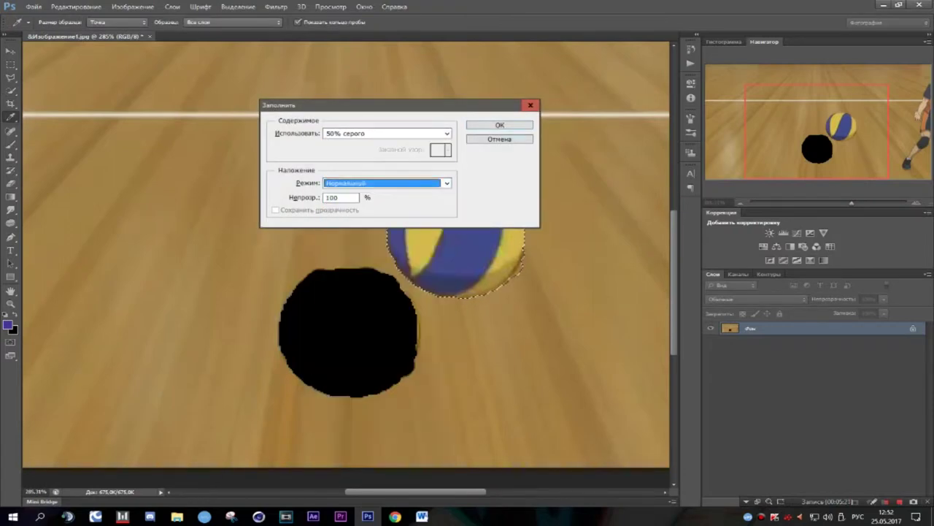
{"action": "left_click", "coordinate": [501, 125]}
{"action": "right_click", "coordinate": [385, 193]}
{"action": "right_click", "coordinate": [366, 196]}
{"action": "left_click", "coordinate": [403, 202]}
{"action": "left_click", "coordinate": [34, 7]}
{"action": "key", "text": "Escape"}
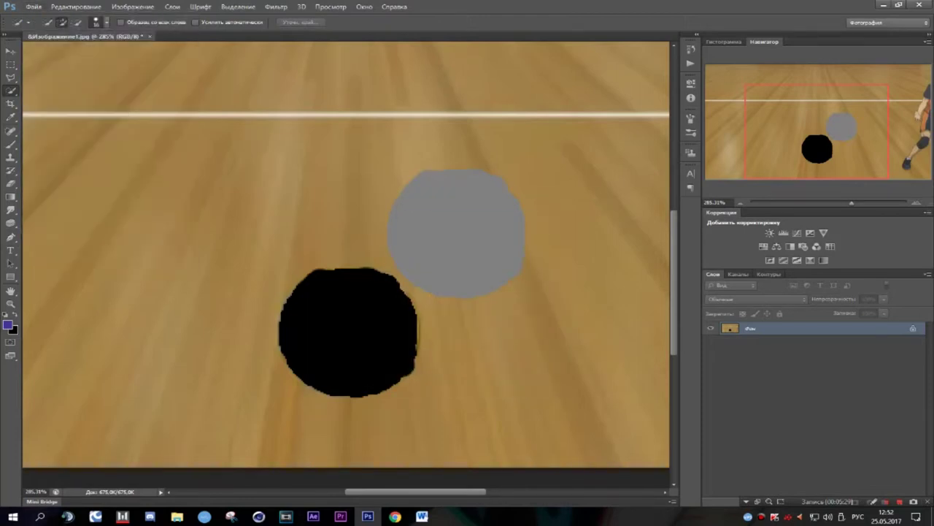
Step: Create a new transparent RGB document, 3000 × 3000 pixels with a resolution of 172 pixels/inch
{"action": "key", "text": "ctrl+v"}
{"action": "key", "text": "ctrl+z"}
{"action": "key", "text": "alt+f"}
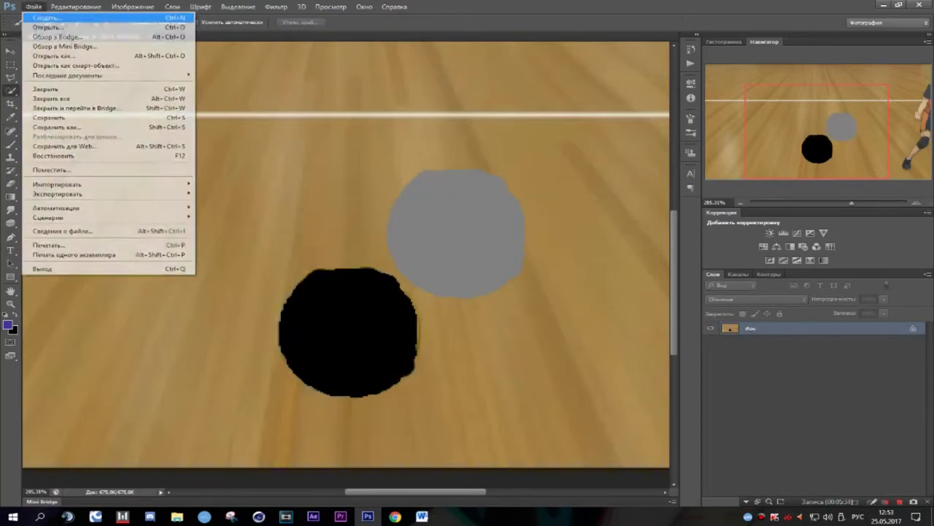
{"action": "key", "text": "Return"}
{"action": "type", "text": "3000"}
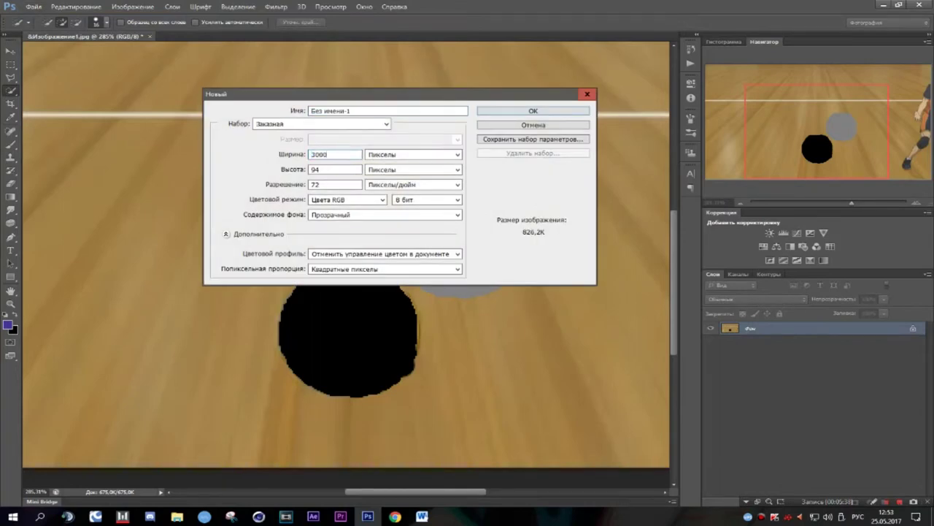
{"action": "type", "text": "3000"}
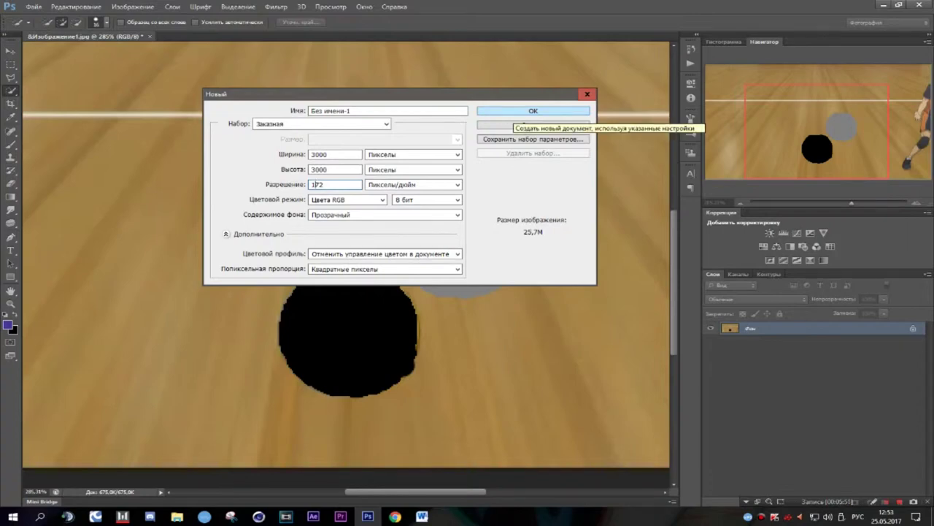
{"action": "left_click", "coordinate": [520, 112]}
Step: Place the cut-out ball in the new document and enlarge it with Free Transform to nearly fill the canvas
{"action": "key", "text": "v"}
{"action": "key", "text": "ctrl+t"}
{"action": "left_click_drag", "start_coordinate": [354, 258], "coordinate": [505, 113]}
{"action": "left_click_drag", "start_coordinate": [456, 178], "coordinate": [366, 243]}
{"action": "left_click_drag", "start_coordinate": [413, 180], "coordinate": [557, 42]}
{"action": "left_click_drag", "start_coordinate": [434, 181], "coordinate": [353, 258]}
{"action": "left_click_drag", "start_coordinate": [476, 121], "coordinate": [525, 71]}
{"action": "mouse_move", "coordinate": [372, 170]}
{"action": "left_mouse_down"}
{"action": "mouse_move", "coordinate": [374, 190]}
{"action": "mouse_move", "coordinate": [377, 175]}
{"action": "left_mouse_up"}
{"action": "key", "text": "Return"}
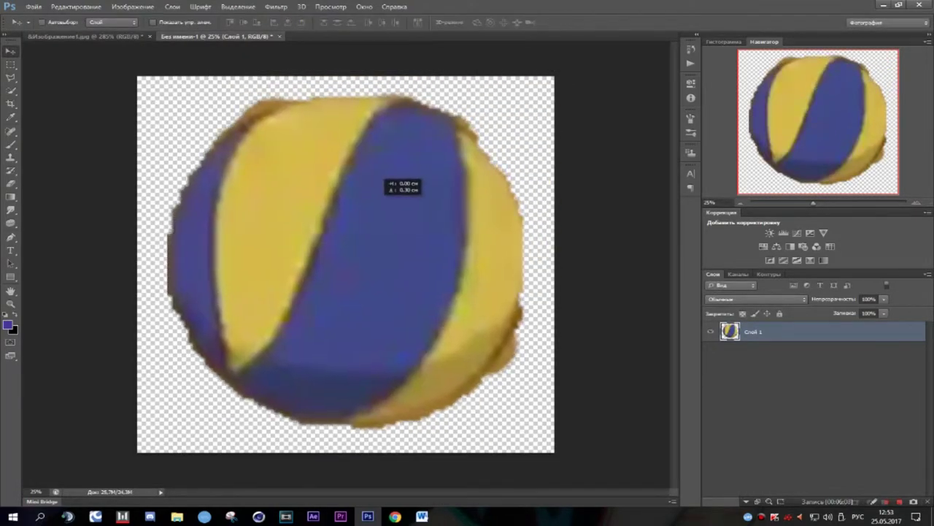
Step: Cut away the stray background bits along the ball's upper-left, upper-right and lower-right edges with the Polygonal Lasso
{"action": "left_click", "coordinate": [11, 77]}
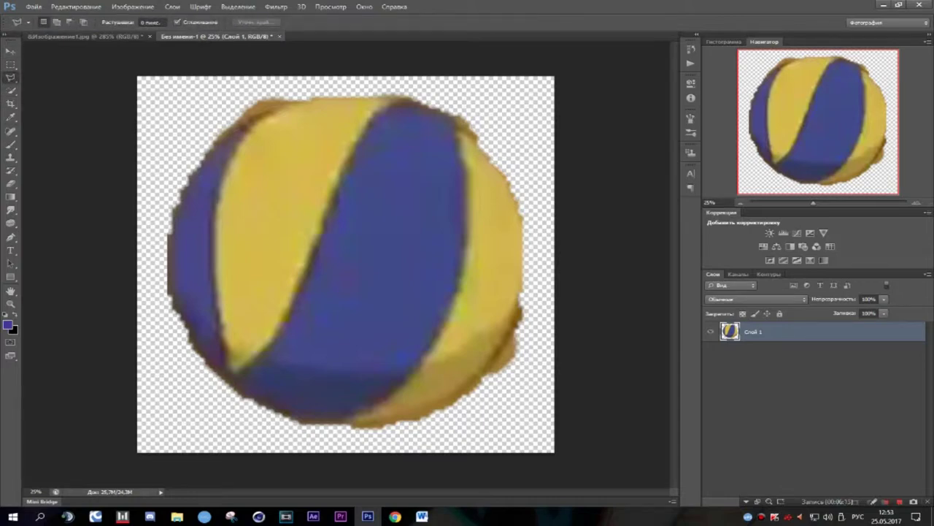
{"action": "key", "text": "Delete"}
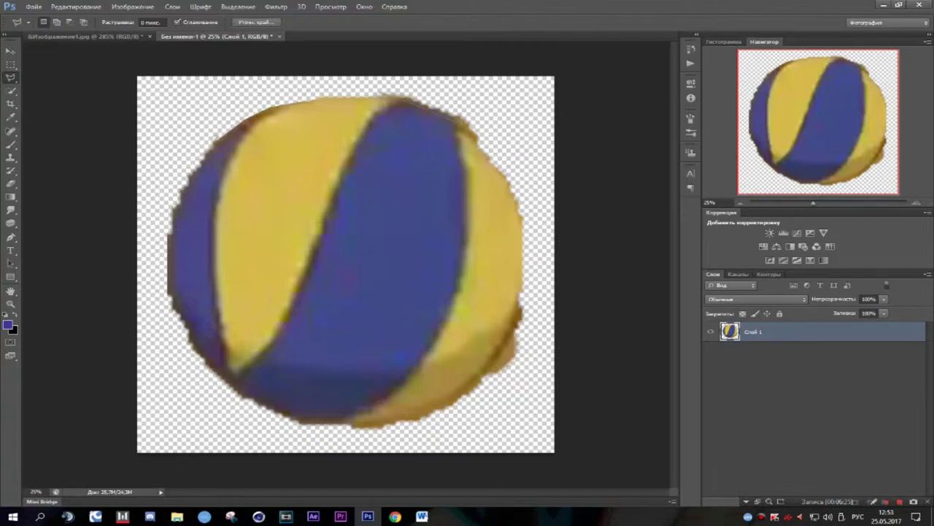
{"action": "key", "text": "Delete"}
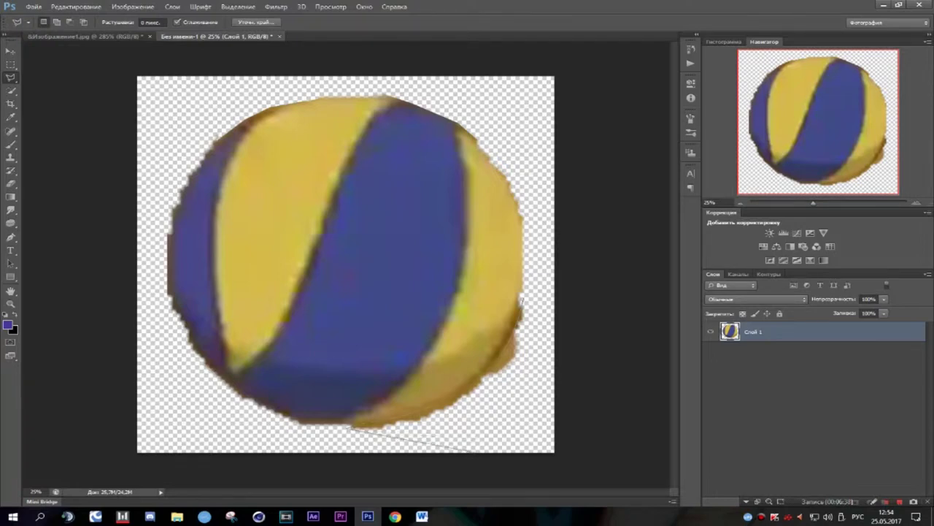
{"action": "left_click", "coordinate": [540, 308]}
{"action": "left_click", "coordinate": [523, 299]}
{"action": "key", "text": "Delete"}
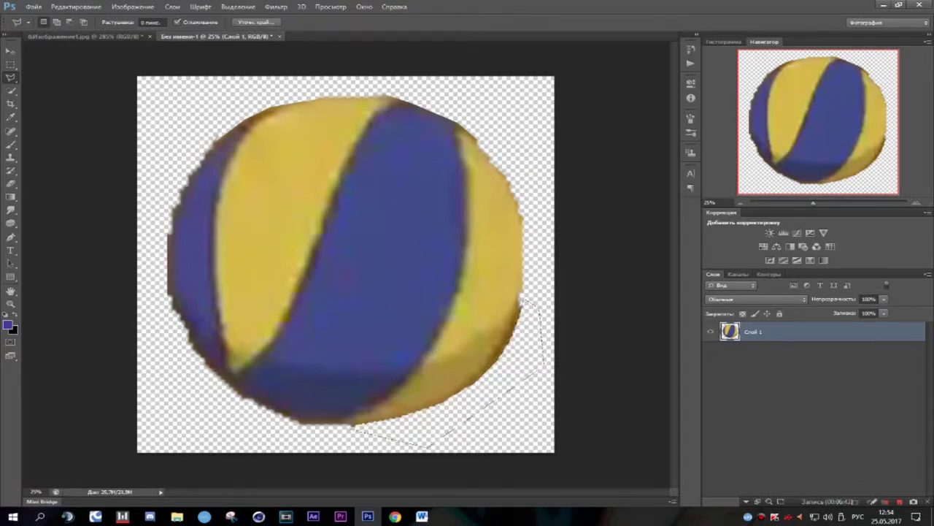
Step: Deselect, then recentre the ball and enlarge it slightly with Free Transform
{"action": "key", "text": "v"}
{"action": "left_click_drag", "start_coordinate": [402, 207], "coordinate": [397, 206]}
{"action": "left_click", "coordinate": [238, 7]}
{"action": "left_click", "coordinate": [265, 27]}
{"action": "left_click_drag", "start_coordinate": [333, 208], "coordinate": [338, 206]}
{"action": "key", "text": "ctrl+t"}
{"action": "left_click_drag", "start_coordinate": [528, 85], "coordinate": [538, 75]}
{"action": "left_click_drag", "start_coordinate": [455, 162], "coordinate": [445, 171]}
{"action": "key", "text": "Return"}
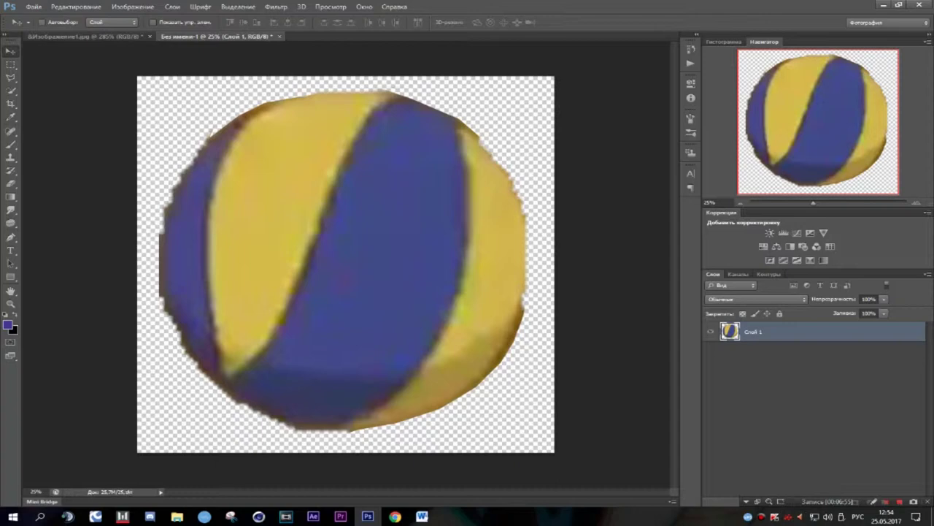
{"action": "left_click", "coordinate": [10, 197]}
{"action": "left_click", "coordinate": [10, 184]}
{"action": "right_click", "coordinate": [161, 130]}
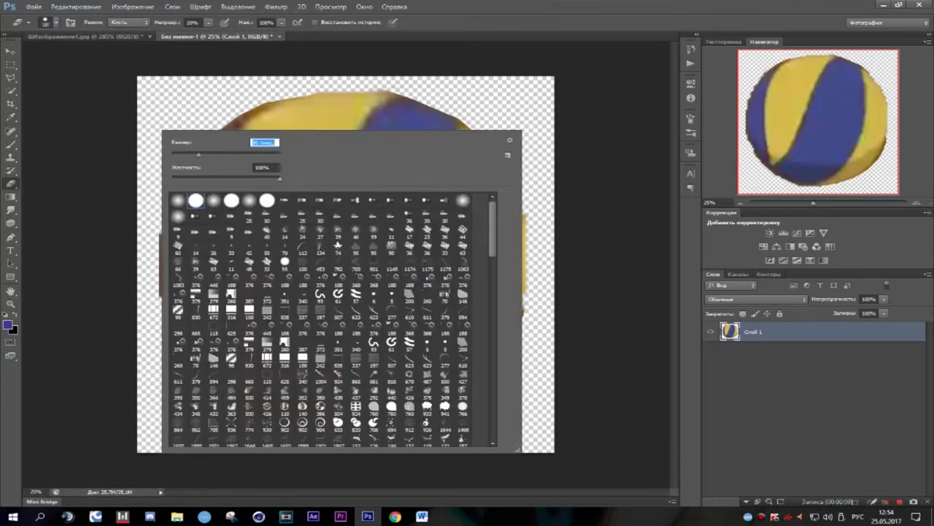
{"action": "key", "text": "Return"}
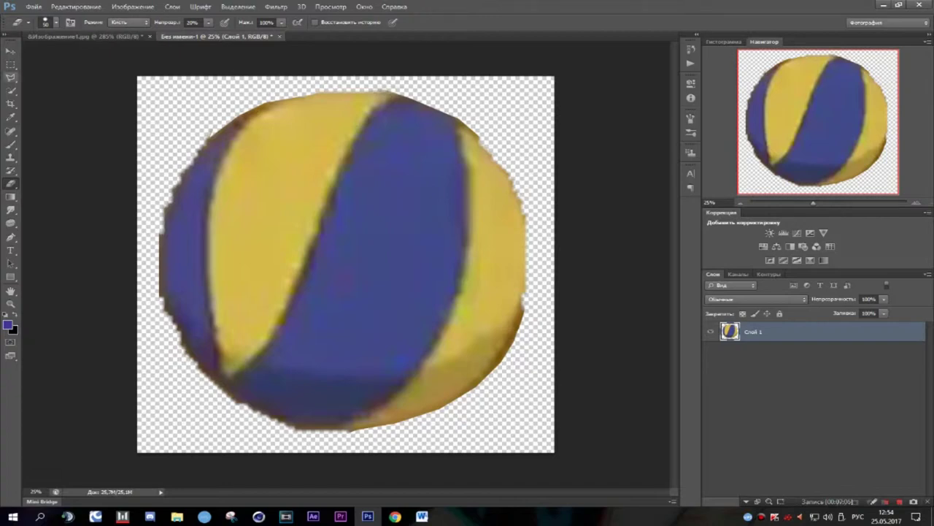
Step: Save the cut-out ball to the desktop as the transparent PNG Без имени-1.png
{"action": "left_click", "coordinate": [32, 7]}
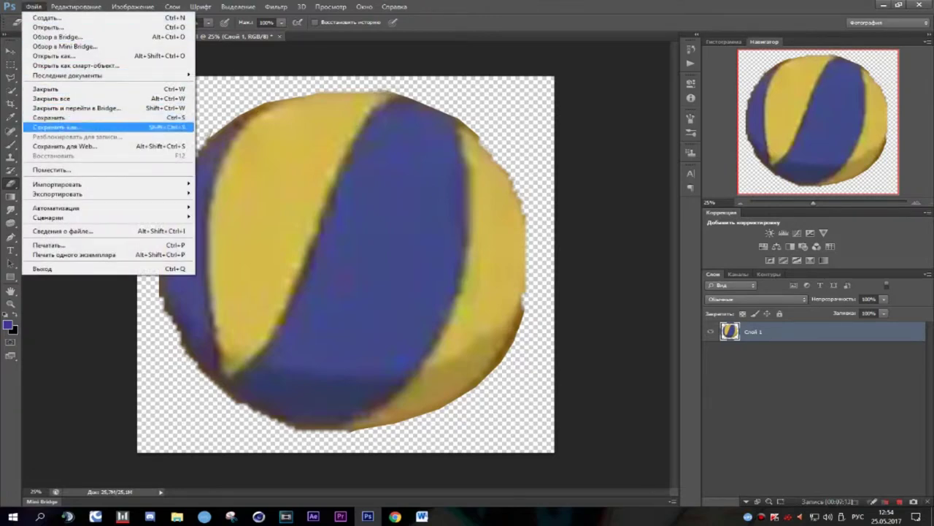
{"action": "left_click", "coordinate": [43, 125]}
{"action": "key", "text": "Return"}
{"action": "key", "text": "Return"}
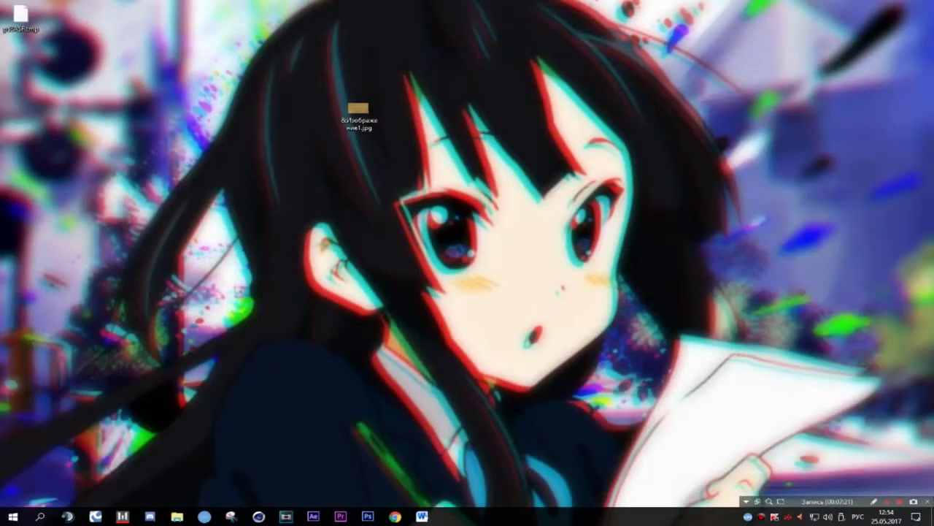
{"action": "right_click", "coordinate": [83, 71]}
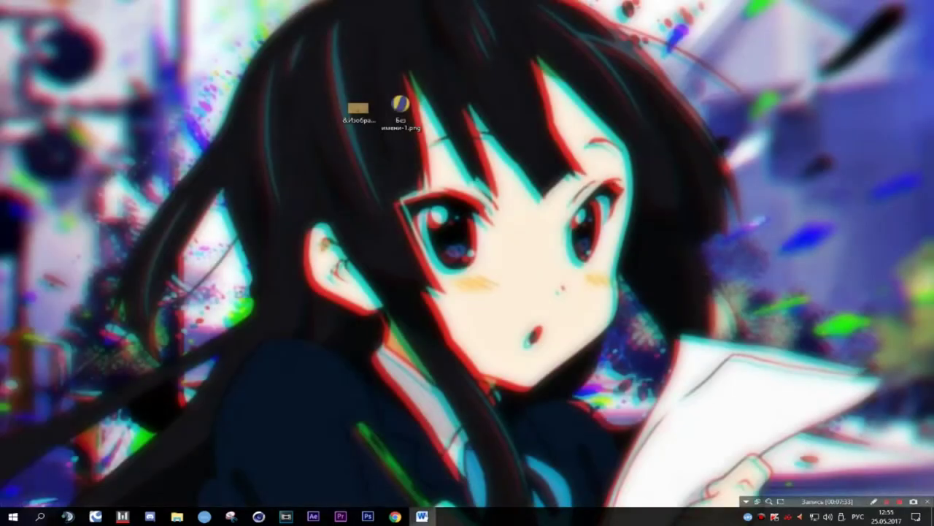
Step: Switch to Vegas Pro and import Без имени-1.png from the desktop into the project media
{"action": "left_click", "coordinate": [286, 517]}
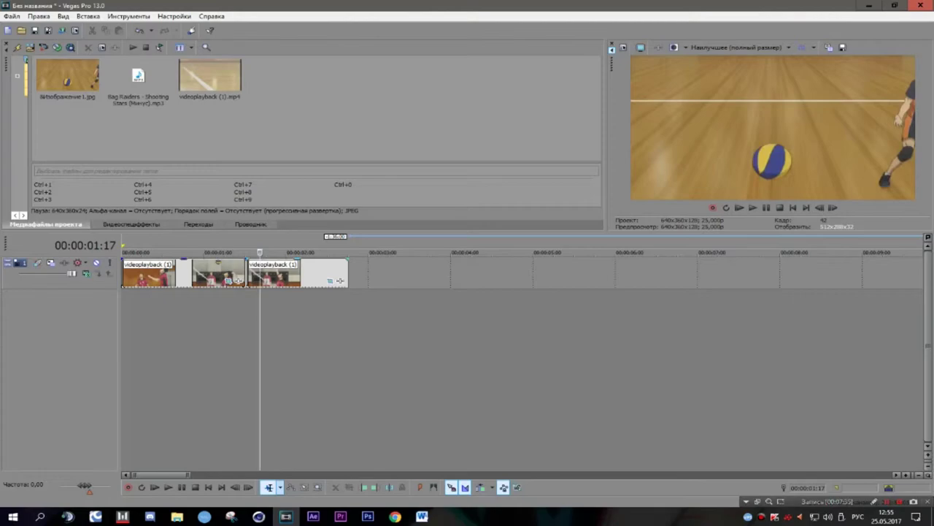
{"action": "left_click_drag", "start_coordinate": [436, 6], "coordinate": [435, 163]}
{"action": "left_click_drag", "start_coordinate": [401, 108], "coordinate": [380, 266]}
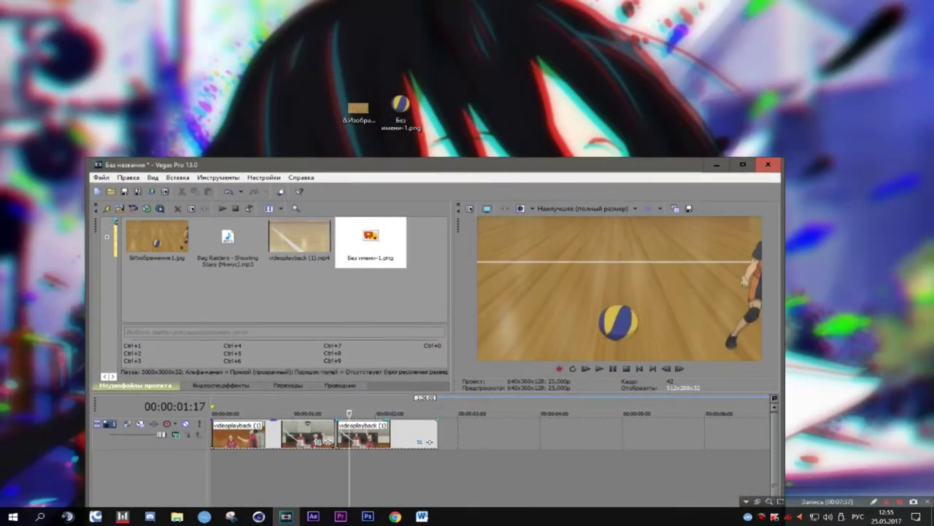
{"action": "left_click_drag", "start_coordinate": [435, 165], "coordinate": [436, 1]}
Step: Split the volleyball clip at 00:00:01:15, just before the shot changes to the ball on the floor
{"action": "scroll", "coordinate": [515, 292], "scroll_direction": "up", "scroll_amount": 5}
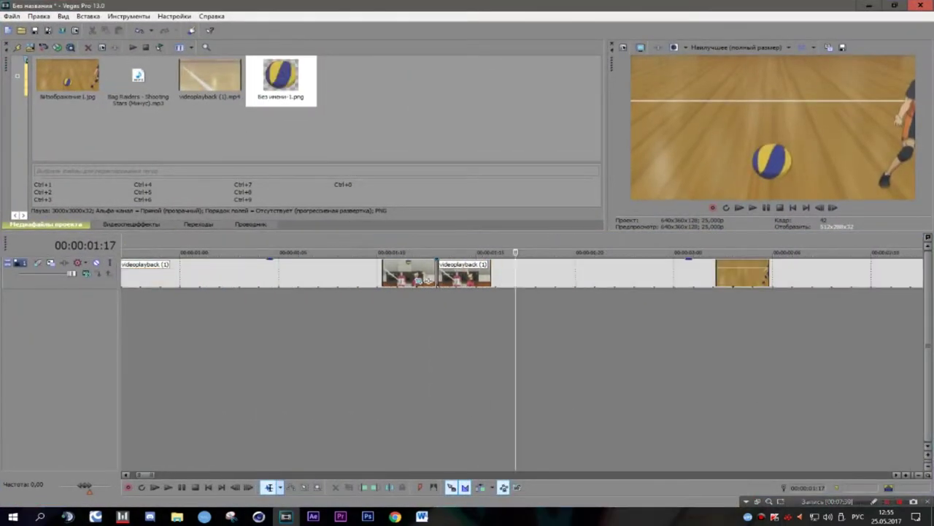
{"action": "key", "text": "Left"}
{"action": "key", "text": "Left"}
{"action": "key", "text": "Left"}
{"action": "key", "text": "Right"}
{"action": "key", "text": "s"}
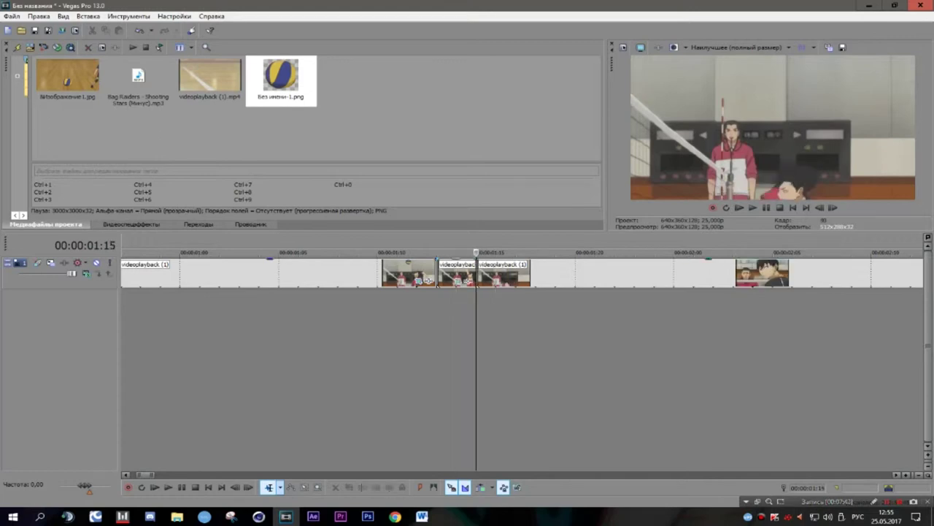
Step: Undo the recent clip splits and the image imports
{"action": "left_click", "coordinate": [140, 31]}
{"action": "left_click", "coordinate": [140, 31]}
{"action": "left_click", "coordinate": [140, 30]}
{"action": "left_click", "coordinate": [140, 30]}
Step: Split the volleyball clip at 00:00:01:15, on the last frame before the shot change
{"action": "key", "text": "s"}
{"action": "scroll", "coordinate": [515, 292], "scroll_direction": "up", "scroll_amount": 1}
{"action": "key", "text": "Left"}
{"action": "key", "text": "Right"}
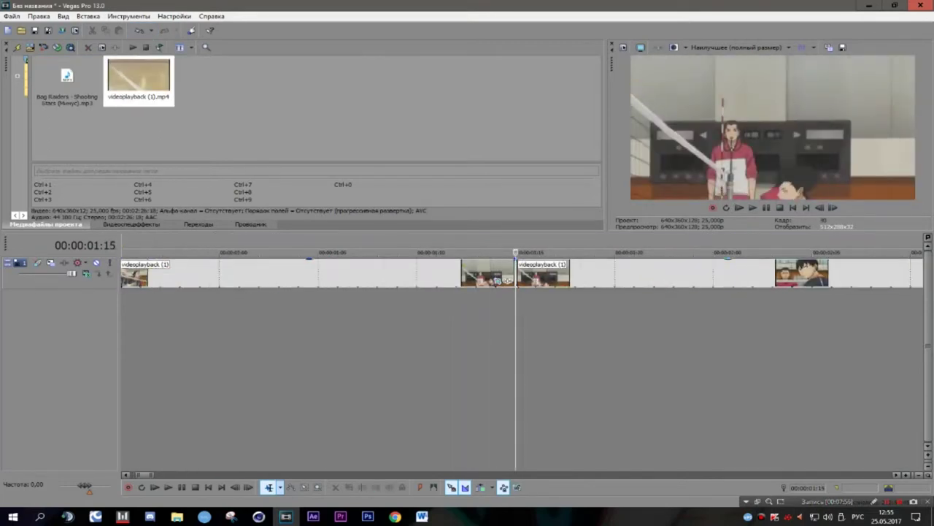
Step: Undo the last timeline edits and return the playhead to 00:00:01:05
{"action": "key", "text": "ctrl+z"}
{"action": "key", "text": "ctrl+z"}
{"action": "key", "text": "ctrl+z"}
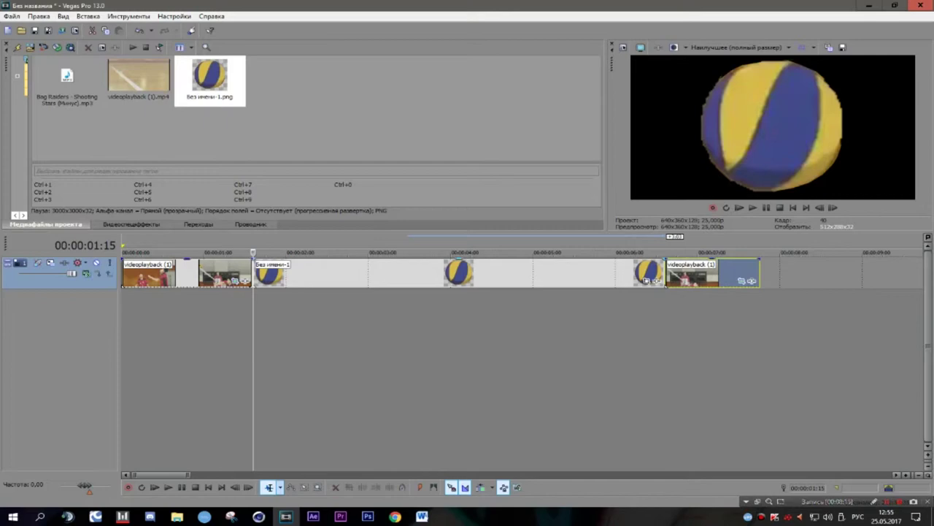
{"action": "left_click_drag", "start_coordinate": [582, 252], "coordinate": [220, 253]}
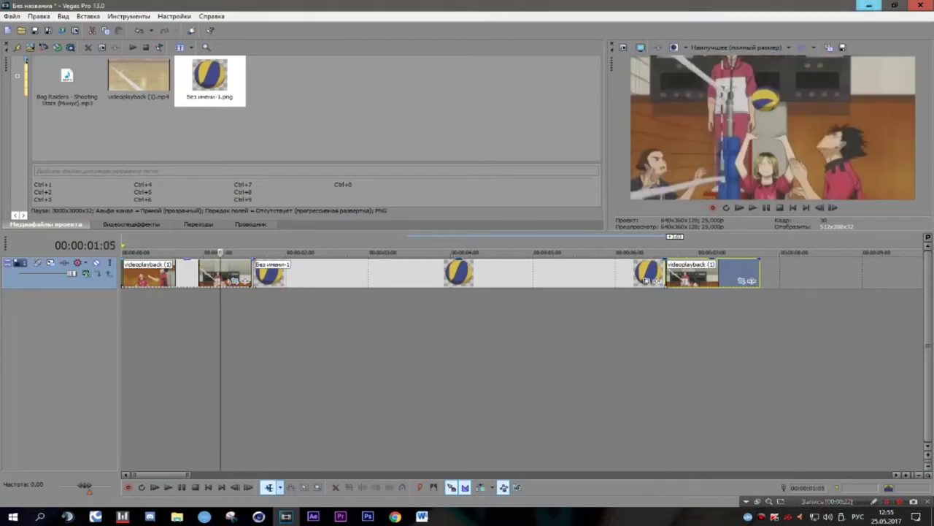
Step: Import the space video РМ СЛОЙ (Космос 10 мин. HD 16-9).mp4 from the Загрузки folder into the project media, and put the file window away
{"action": "left_click", "coordinate": [177, 516]}
{"action": "left_click", "coordinate": [357, 276]}
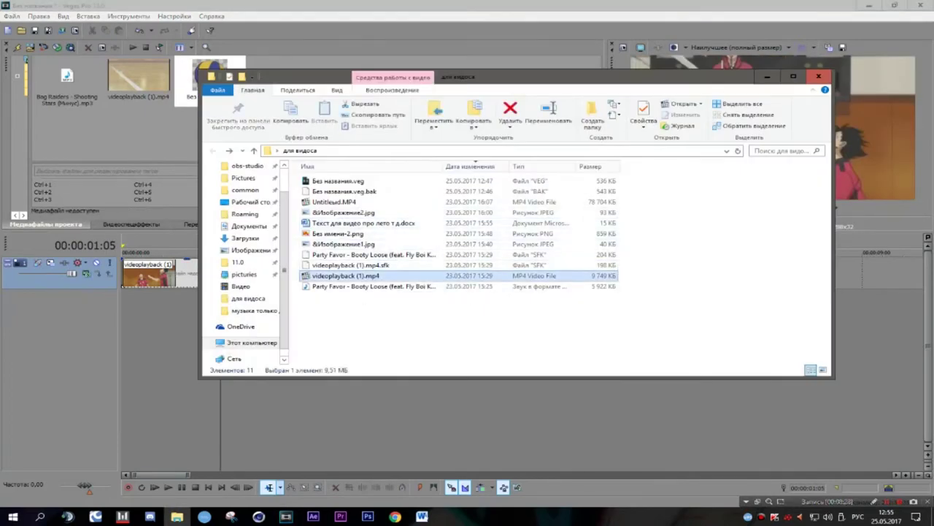
{"action": "left_click", "coordinate": [246, 238]}
{"action": "scroll", "coordinate": [523, 245], "scroll_direction": "down", "scroll_amount": 5}
{"action": "left_click", "coordinate": [393, 238]}
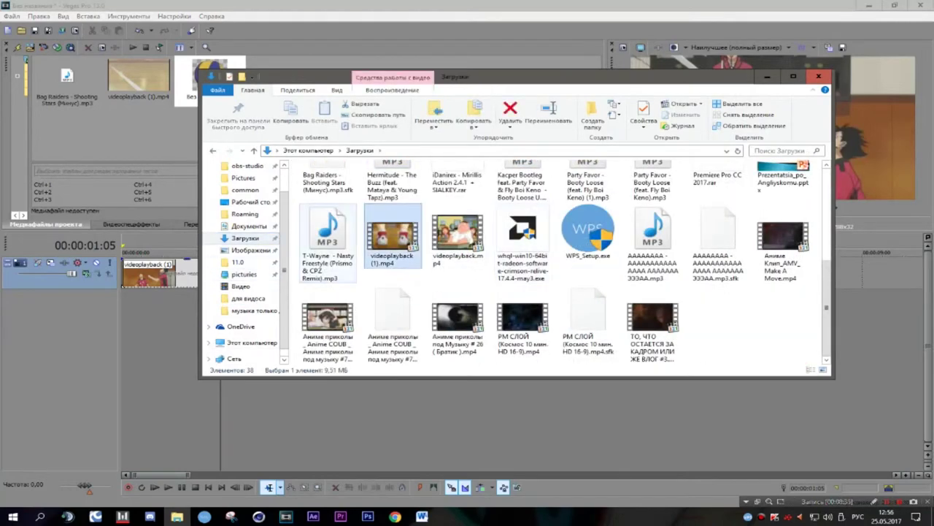
{"action": "left_click", "coordinate": [328, 321]}
{"action": "left_click", "coordinate": [522, 321]}
{"action": "left_click_drag", "start_coordinate": [523, 321], "coordinate": [139, 135]}
{"action": "left_click", "coordinate": [250, 203]}
{"action": "left_click", "coordinate": [213, 151]}
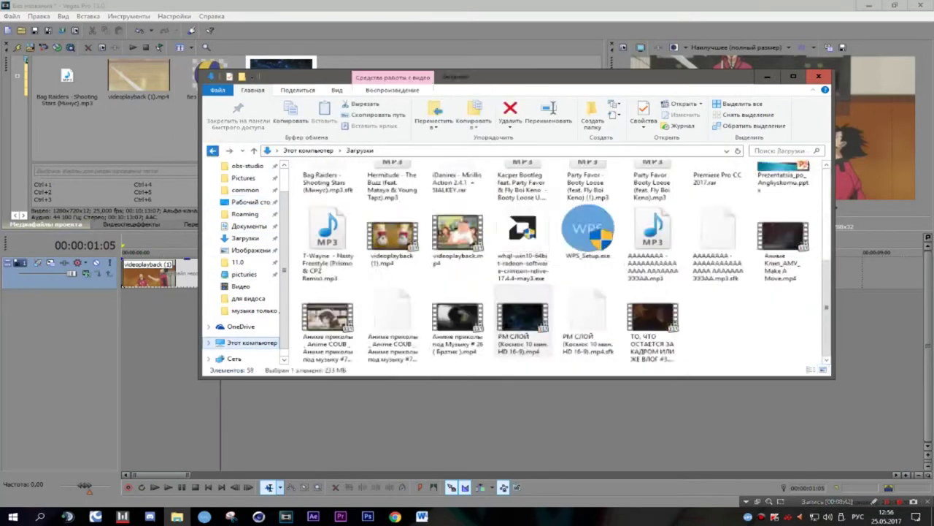
{"action": "left_click", "coordinate": [214, 150]}
{"action": "left_click", "coordinate": [338, 234]}
{"action": "left_click", "coordinate": [768, 77]}
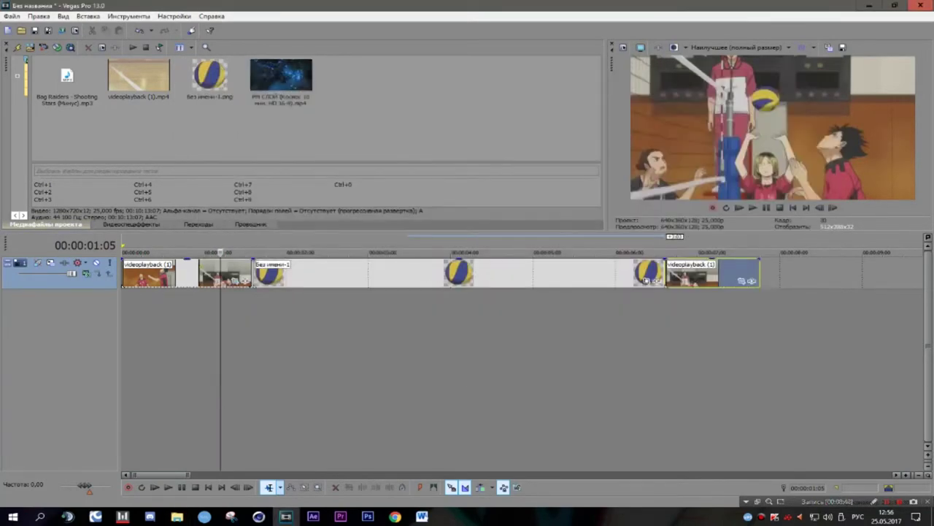
Step: Lay the space video without its audio on a new track beneath the ball image, trimmed to the image's end at 00:00:06:15
{"action": "left_click_drag", "start_coordinate": [281, 79], "coordinate": [255, 307]}
{"action": "key", "text": "Delete"}
{"action": "left_click", "coordinate": [665, 305]}
{"action": "key", "text": "s"}
{"action": "key", "text": "Delete"}
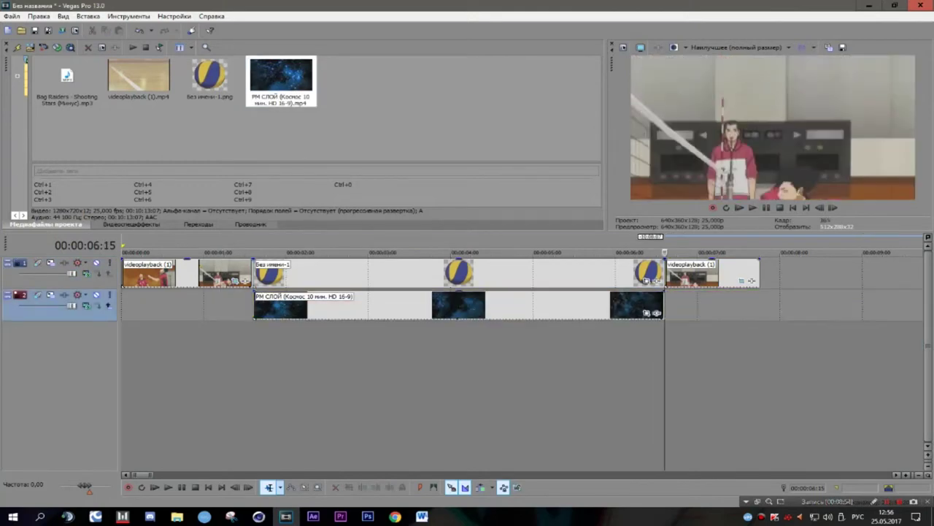
Step: Cut the leftover first frame off the final volleyball clip and move the clip up against the ball image
{"action": "key", "text": "Right"}
{"action": "key", "text": "Right"}
{"action": "key", "text": "Right"}
{"action": "key", "text": "Left"}
{"action": "key", "text": "Left"}
{"action": "scroll", "coordinate": [582, 278], "scroll_direction": "up", "scroll_amount": 5}
{"action": "key", "text": "s"}
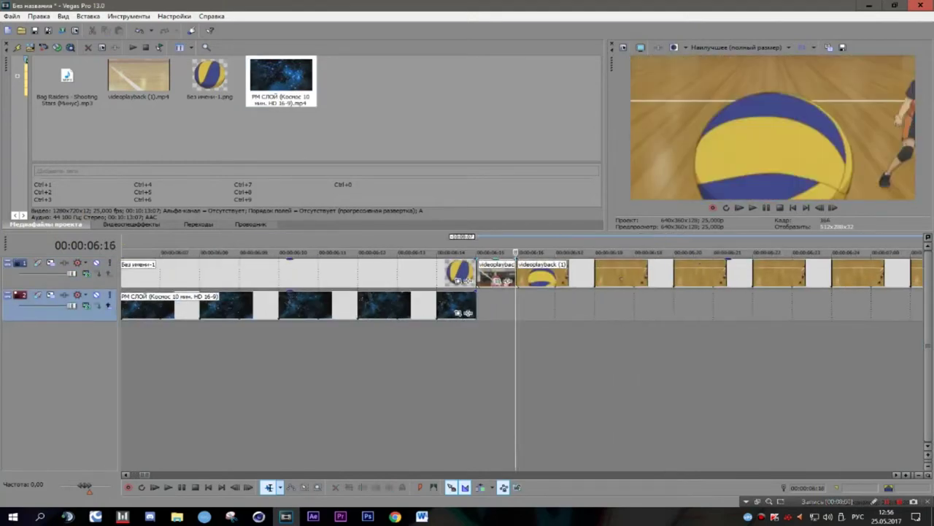
{"action": "left_click", "coordinate": [503, 276]}
{"action": "key", "text": "Delete"}
{"action": "left_click_drag", "start_coordinate": [620, 278], "coordinate": [582, 278]}
Step: Add the Bag Raiders - Shooting Stars track beneath the video, cut off its opening part and move the remainder toward the timeline start
{"action": "scroll", "coordinate": [582, 278], "scroll_direction": "down", "scroll_amount": 8}
{"action": "scroll", "coordinate": [582, 278], "scroll_direction": "up", "scroll_amount": 1}
{"action": "scroll", "coordinate": [582, 278], "scroll_direction": "down", "scroll_amount": 1}
{"action": "scroll", "coordinate": [582, 278], "scroll_direction": "up", "scroll_amount": 1}
{"action": "key", "text": "ctrl+Home"}
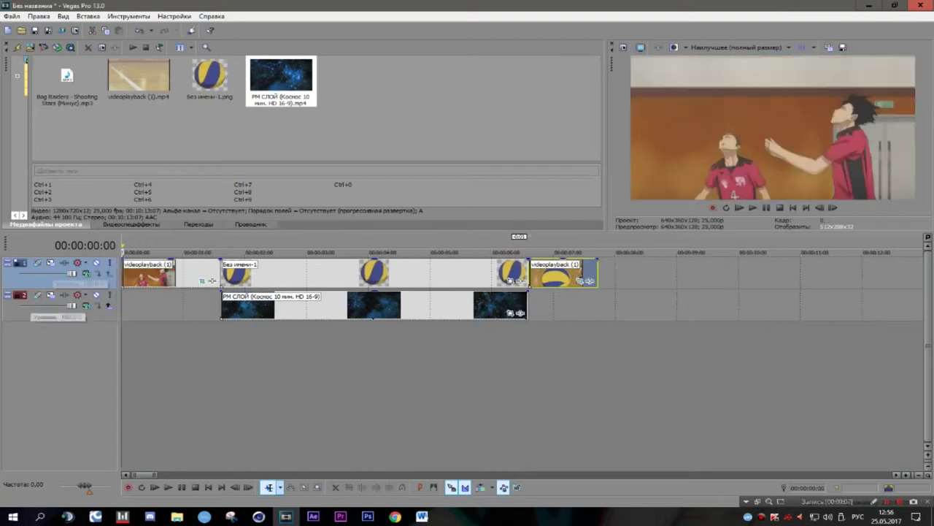
{"action": "left_click_drag", "start_coordinate": [67, 79], "coordinate": [125, 338]}
{"action": "left_click", "coordinate": [391, 338]}
{"action": "key", "text": "s"}
{"action": "left_click", "coordinate": [375, 338]}
{"action": "key", "text": "Delete"}
{"action": "left_click_drag", "start_coordinate": [453, 338], "coordinate": [209, 338]}
{"action": "left_click", "coordinate": [217, 338]}
Step: Align the loud entry of the music with the start of the ball image at 00:00:01:15
{"action": "key", "text": "Right"}
{"action": "key", "text": "Right"}
{"action": "scroll", "coordinate": [516, 338], "scroll_direction": "up", "scroll_amount": 8}
{"action": "left_click_drag", "start_coordinate": [467, 338], "coordinate": [515, 338]}
{"action": "scroll", "coordinate": [385, 338], "scroll_direction": "down", "scroll_amount": 6}
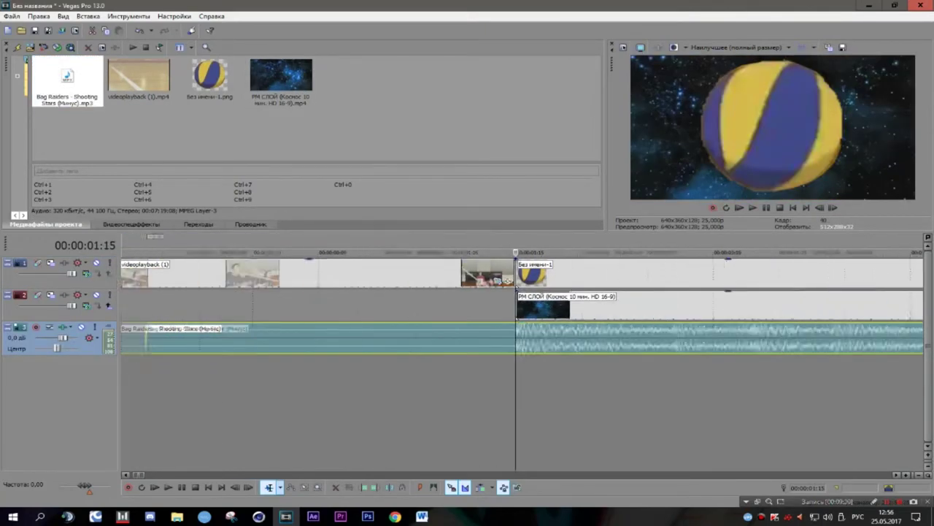
Step: Extend the beginning of the music event toward the start of the timeline
{"action": "left_click_drag", "start_coordinate": [200, 338], "coordinate": [123, 338]}
{"action": "scroll", "coordinate": [226, 292], "scroll_direction": "down", "scroll_amount": 4}
{"action": "scroll", "coordinate": [226, 292], "scroll_direction": "up", "scroll_amount": 5}
{"action": "scroll", "coordinate": [226, 278], "scroll_direction": "down", "scroll_amount": 4}
{"action": "left_click", "coordinate": [234, 264]}
{"action": "scroll", "coordinate": [232, 265], "scroll_direction": "up", "scroll_amount": 4}
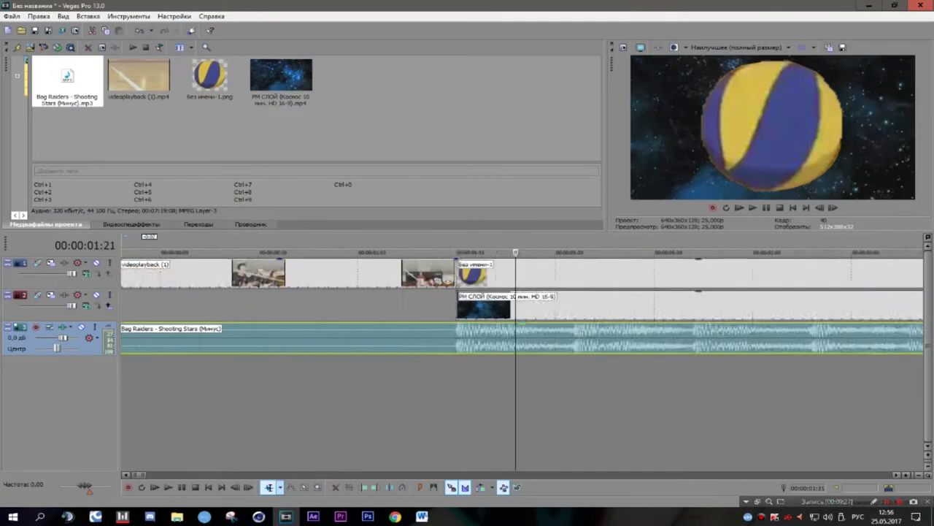
Step: Preview the transition to the ball and bring the music event's beginning exactly to 00:00:00:00
{"action": "scroll", "coordinate": [228, 263], "scroll_direction": "up", "scroll_amount": 5}
{"action": "left_click", "coordinate": [226, 263]}
{"action": "scroll", "coordinate": [226, 263], "scroll_direction": "up", "scroll_amount": 3}
{"action": "key", "text": "Left"}
{"action": "key", "text": "space"}
{"action": "key", "text": "Return"}
{"action": "scroll", "coordinate": [519, 365], "scroll_direction": "down", "scroll_amount": 5}
{"action": "key", "text": "ctrl+Home"}
{"action": "left_click_drag", "start_coordinate": [134, 339], "coordinate": [122, 339]}
{"action": "scroll", "coordinate": [748, 281], "scroll_direction": "down", "scroll_amount": 2}
{"action": "key", "text": "space"}
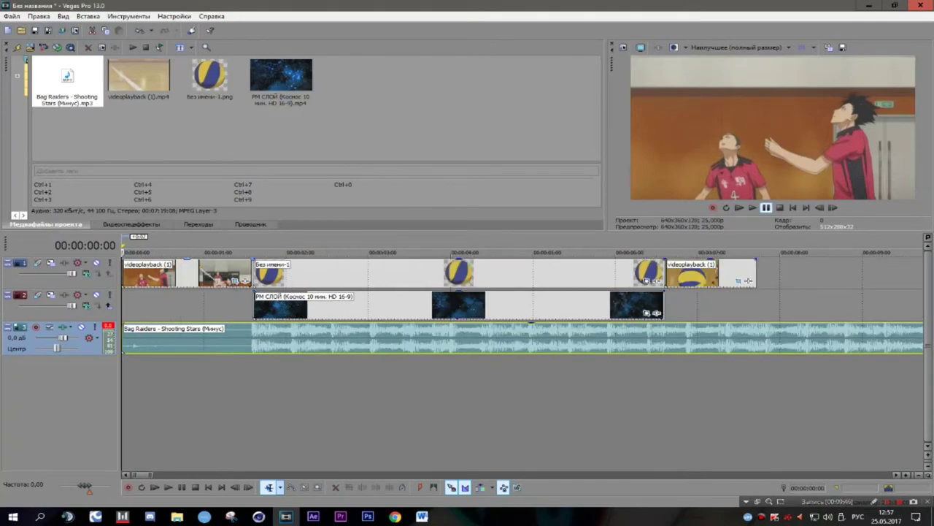
Step: Examine the edit frame by frame, going back and forth along the timeline
{"action": "key", "text": "Return"}
{"action": "key", "text": "Left"}
{"action": "key", "text": "Left"}
{"action": "key", "text": "Left"}
{"action": "key", "text": "Left"}
{"action": "key", "text": "Left"}
{"action": "key", "text": "Left"}
{"action": "key", "text": "Left"}
{"action": "key", "text": "Left"}
{"action": "key", "text": "Left"}
{"action": "key", "text": "Left"}
{"action": "key", "text": "Left"}
{"action": "key", "text": "Left"}
{"action": "key", "text": "Left"}
{"action": "key", "text": "Left"}
{"action": "key", "text": "Left"}
{"action": "key", "text": "Left"}
{"action": "key", "text": "Left"}
{"action": "key", "text": "Left"}
{"action": "key", "text": "Left"}
{"action": "key", "text": "Left"}
{"action": "key", "text": "Right"}
{"action": "key", "text": "Right"}
{"action": "key", "text": "Right"}
{"action": "key", "text": "Right"}
{"action": "key", "text": "Right"}
{"action": "key", "text": "Right"}
{"action": "key", "text": "Right"}
{"action": "key", "text": "Right"}
{"action": "key", "text": "Right"}
{"action": "key", "text": "Right"}
{"action": "key", "text": "Right"}
{"action": "key", "text": "Right"}
{"action": "key", "text": "Right"}
{"action": "key", "text": "Right"}
{"action": "key", "text": "Right"}
{"action": "key", "text": "Right"}
{"action": "key", "text": "Right"}
{"action": "key", "text": "Right"}
{"action": "key", "text": "Right"}
{"action": "key", "text": "Left"}
{"action": "key", "text": "Left"}
{"action": "key", "text": "Left"}
{"action": "key", "text": "Left"}
{"action": "key", "text": "Left"}
{"action": "key", "text": "Left"}
{"action": "key", "text": "Left"}
{"action": "key", "text": "Left"}
{"action": "key", "text": "Left"}
Step: Enlarge the ball image's Pan/Crop frame to about 15 438 wide and high, shift it and rotate it so the ball is small and tilted
{"action": "key", "text": "ctrl+Right"}
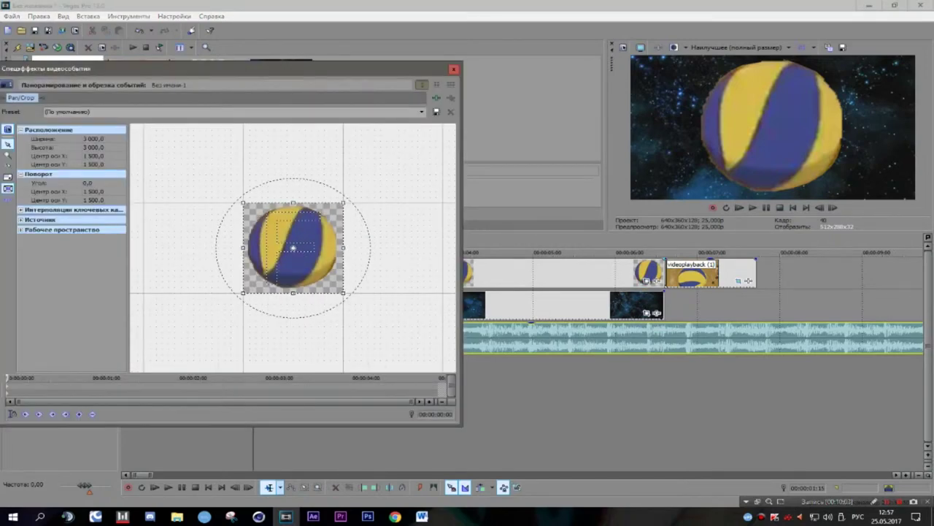
{"action": "left_click", "coordinate": [7, 176]}
{"action": "left_click_drag", "start_coordinate": [343, 203], "coordinate": [428, 125]}
{"action": "scroll", "coordinate": [293, 248], "scroll_direction": "down", "scroll_amount": 6}
{"action": "left_click_drag", "start_coordinate": [323, 221], "coordinate": [348, 198]}
{"action": "mouse_move", "coordinate": [307, 242]}
{"action": "left_mouse_down"}
{"action": "mouse_move", "coordinate": [322, 229]}
{"action": "mouse_move", "coordinate": [305, 242]}
{"action": "left_mouse_up"}
{"action": "left_click_drag", "start_coordinate": [373, 248], "coordinate": [289, 321]}
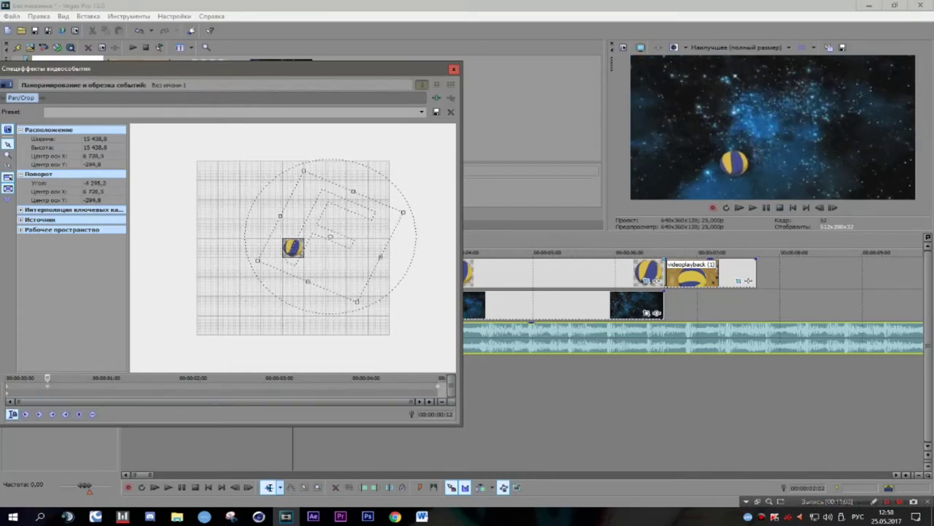
Step: Place the rotation centre on the ball at the 00:00:00:12 keyframe, rotate the frame to about -4322° and preview the motion
{"action": "left_click_drag", "start_coordinate": [331, 237], "coordinate": [291, 248]}
{"action": "left_click_drag", "start_coordinate": [409, 219], "coordinate": [330, 363]}
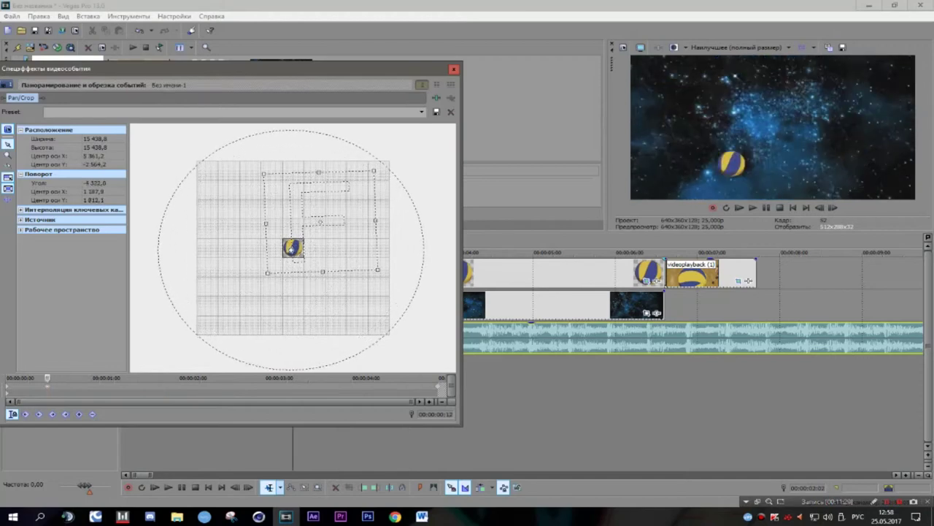
{"action": "left_click", "coordinate": [438, 385]}
{"action": "key", "text": "space"}
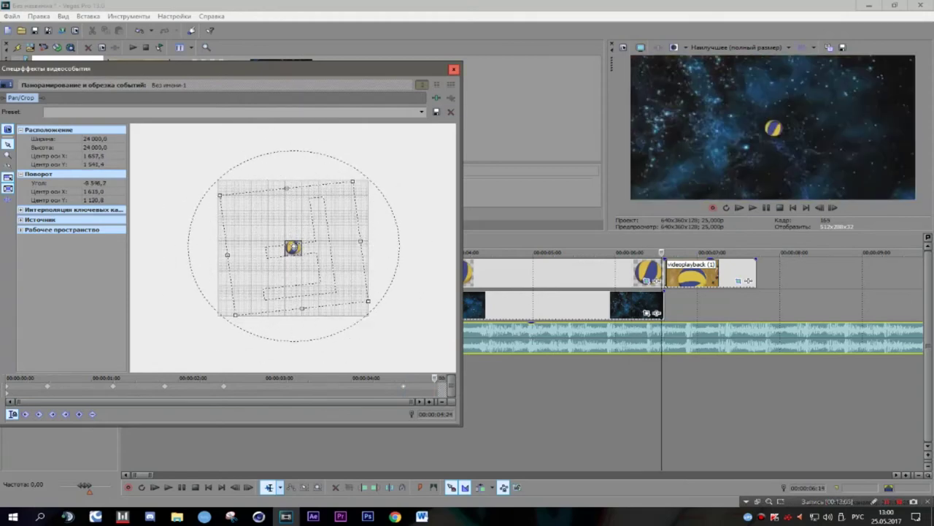
Step: Close the Pan/Crop editor and play back the ball section from 00:00:01:15 to 00:00:06:15
{"action": "left_click", "coordinate": [454, 69]}
{"action": "left_click_drag", "start_coordinate": [254, 408], "coordinate": [664, 409]}
{"action": "key", "text": "space"}
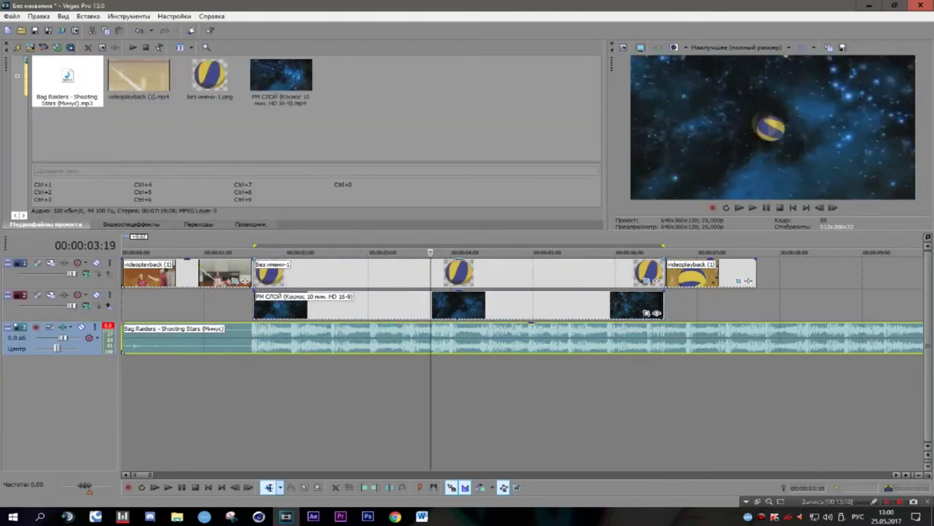
{"action": "left_click", "coordinate": [753, 207]}
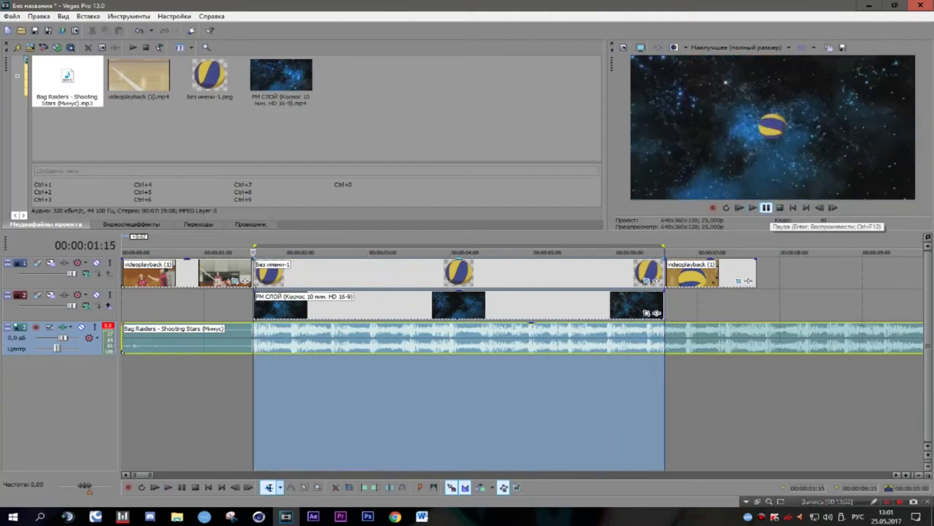
Step: Cut the music at the end of the ball section and delete the remainder
{"action": "left_click", "coordinate": [666, 402]}
{"action": "key", "text": "s"}
{"action": "key", "text": "Delete"}
Step: Mark the final volleyball clip as the loop region and play the project from the start
{"action": "left_click_drag", "start_coordinate": [665, 305], "coordinate": [756, 305]}
{"action": "left_click_drag", "start_coordinate": [665, 252], "coordinate": [757, 252]}
{"action": "left_click", "coordinate": [739, 207]}
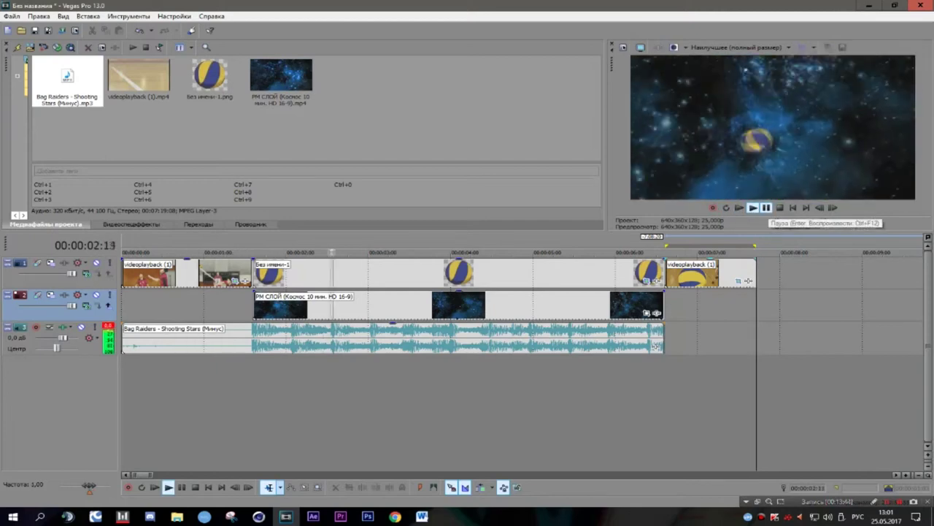
Step: Pause playback, split the music intro at about 00:00:00:18 and 00:00:01:03, and move that quiet piece under the start of the final clip
{"action": "left_click", "coordinate": [767, 208]}
{"action": "left_click", "coordinate": [666, 402]}
{"action": "left_click", "coordinate": [181, 338]}
{"action": "key", "text": "s"}
{"action": "left_click", "coordinate": [214, 338]}
{"action": "key", "text": "s"}
{"action": "left_click_drag", "start_coordinate": [197, 338], "coordinate": [682, 338]}
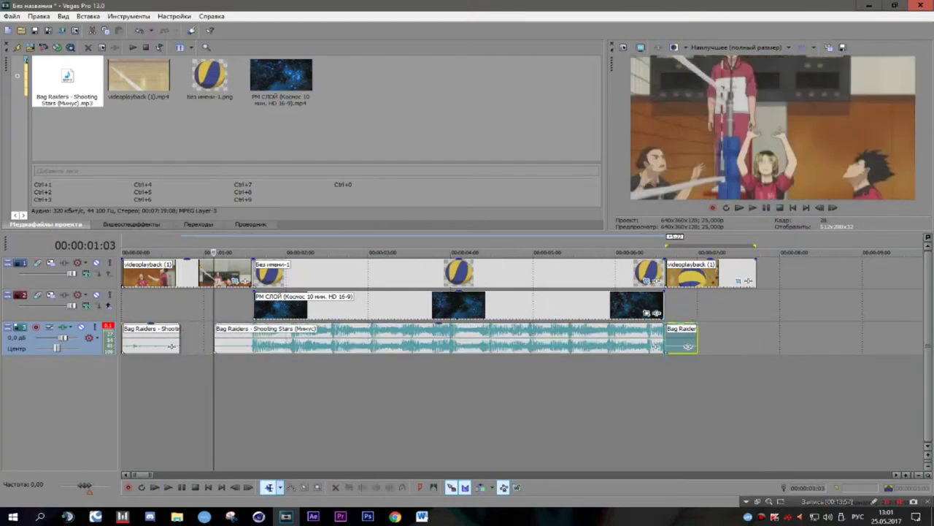
Step: Paste copies of the quiet music piece into the intro gap and twice after the moved piece, and play from the end
{"action": "key", "text": "ctrl+c"}
{"action": "left_click", "coordinate": [180, 338]}
{"action": "key", "text": "ctrl+v"}
{"action": "left_click", "coordinate": [680, 338]}
{"action": "left_click", "coordinate": [697, 338]}
{"action": "key", "text": "ctrl+v"}
{"action": "key", "text": "ctrl+v"}
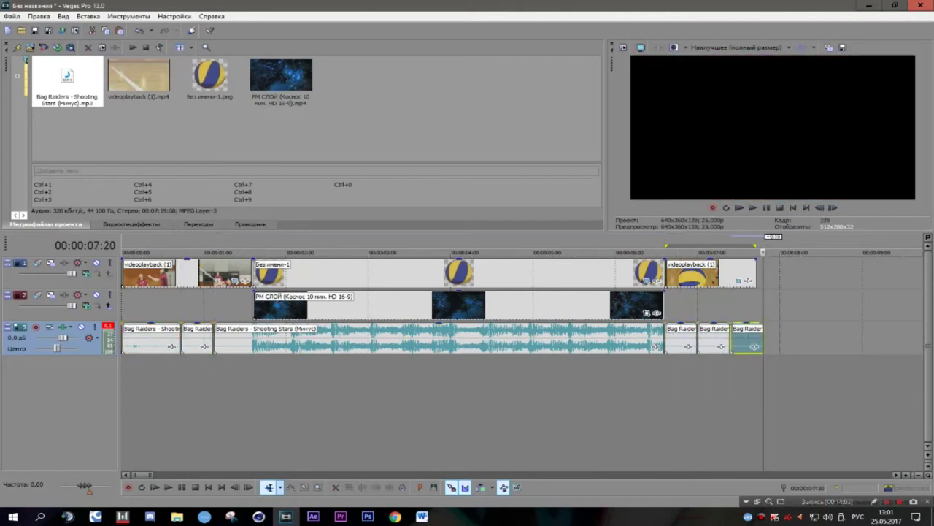
{"action": "key", "text": "space"}
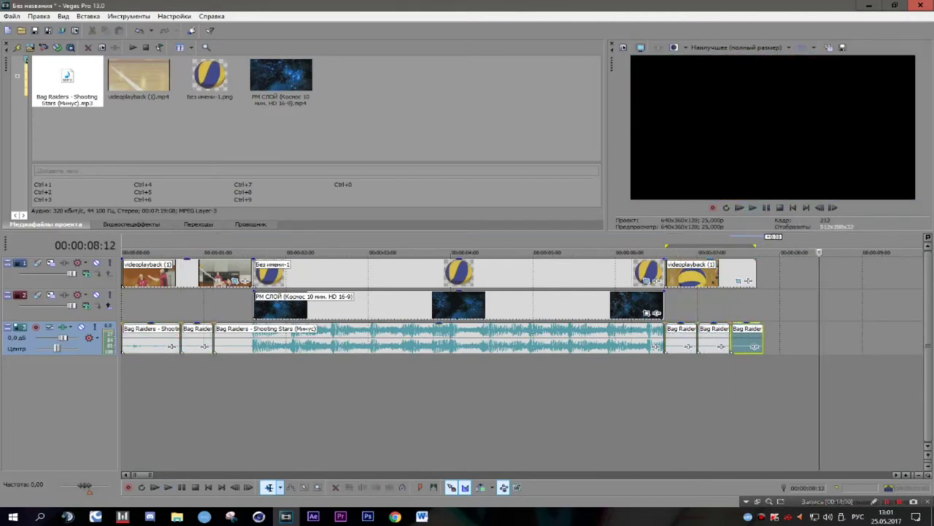
Step: Trim about 4 frames off the ends of the music, space and ball clips, close up the final clip and its music, and preview
{"action": "left_click_drag", "start_coordinate": [662, 344], "coordinate": [652, 345]}
{"action": "left_click_drag", "start_coordinate": [663, 306], "coordinate": [651, 306]}
{"action": "left_click_drag", "start_coordinate": [663, 274], "coordinate": [652, 274]}
{"action": "left_click_drag", "start_coordinate": [702, 274], "coordinate": [690, 274]}
{"action": "left_click", "coordinate": [684, 339]}
{"action": "left_click", "coordinate": [713, 339], "text": "ctrl"}
{"action": "left_click_drag", "start_coordinate": [711, 340], "coordinate": [733, 340]}
{"action": "left_click", "coordinate": [263, 252]}
{"action": "key", "text": "space"}
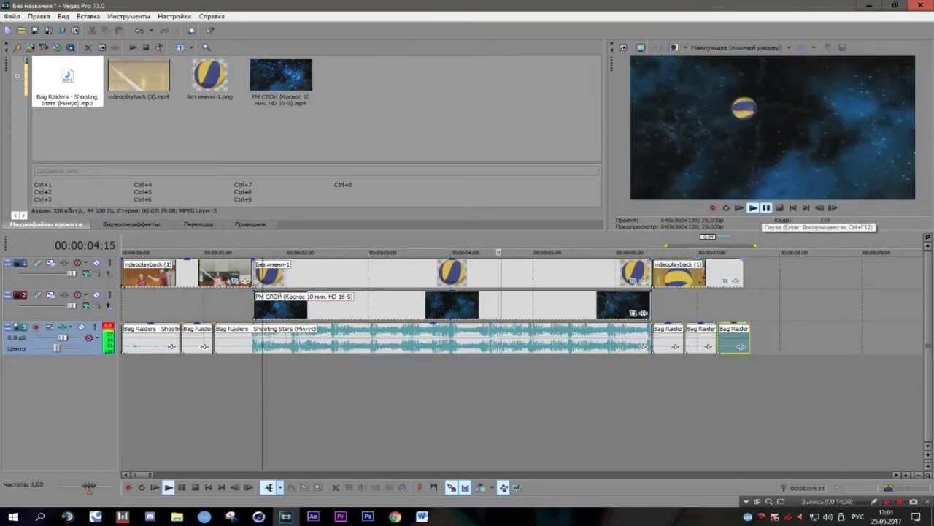
Step: Trim the last music piece to the final clip's end at 00:00:07:14 and set the whole project as the loop region
{"action": "left_click", "coordinate": [745, 252]}
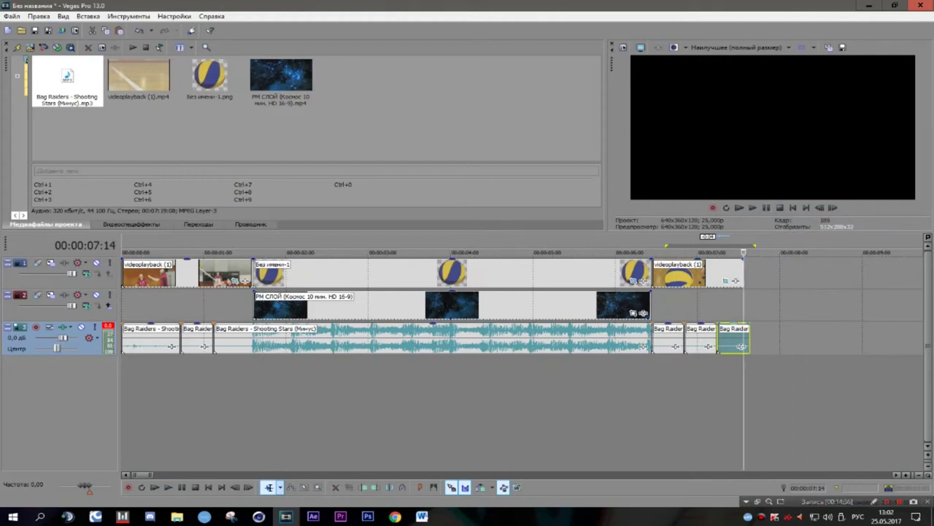
{"action": "left_click_drag", "start_coordinate": [750, 340], "coordinate": [744, 339]}
{"action": "scroll", "coordinate": [744, 340], "scroll_direction": "down", "scroll_amount": 4}
{"action": "scroll", "coordinate": [745, 340], "scroll_direction": "up", "scroll_amount": 2}
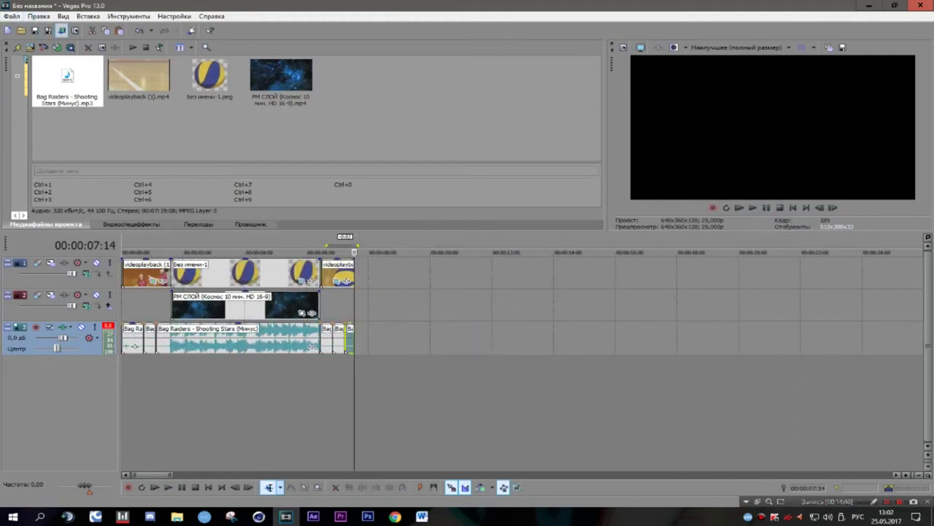
{"action": "double_click", "coordinate": [241, 246]}
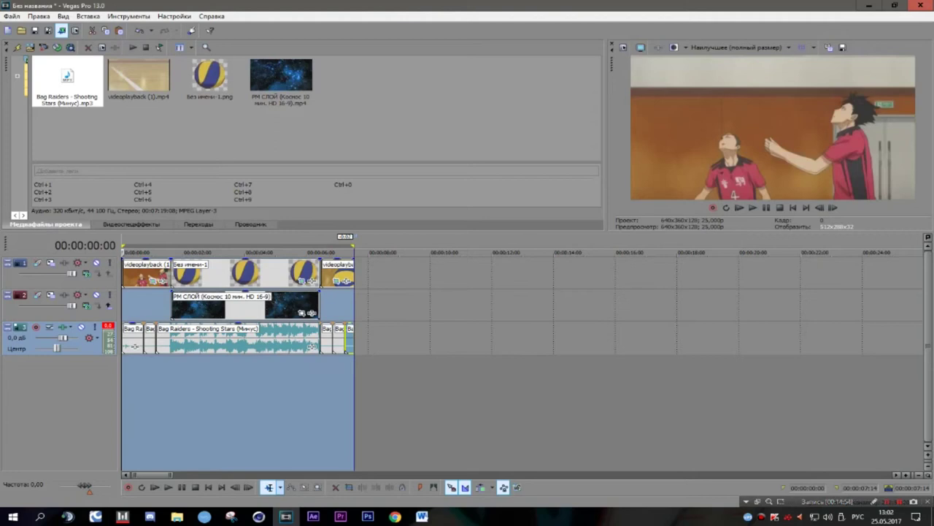
Step: Render the project as зад.MP4 with the XDCAM EX HQ 1920x1080-50i, 35 Мб/с VBR template customized to 29,970 frames per second
{"action": "left_click", "coordinate": [61, 30]}
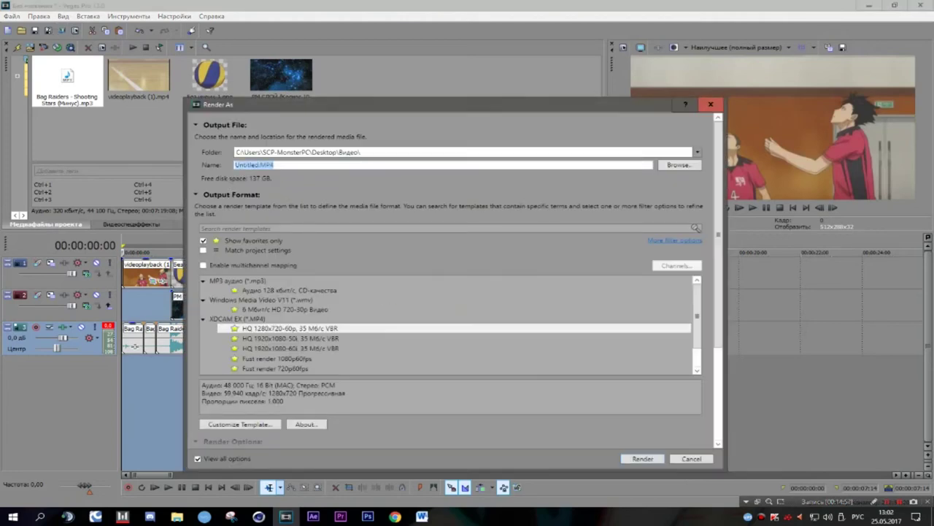
{"action": "key", "text": "BackSpace"}
{"action": "left_click", "coordinate": [291, 338]}
{"action": "left_click", "coordinate": [239, 423]}
{"action": "left_click", "coordinate": [587, 262]}
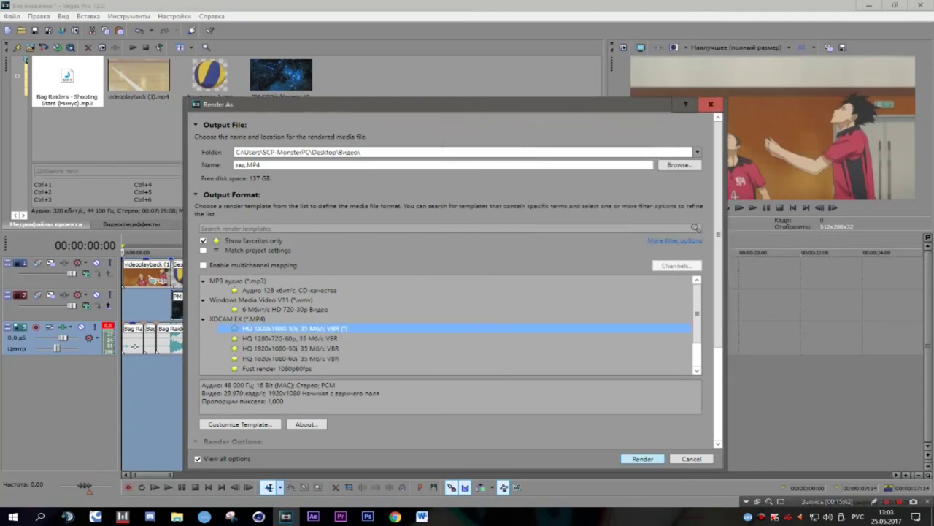
{"action": "key", "text": "Return"}
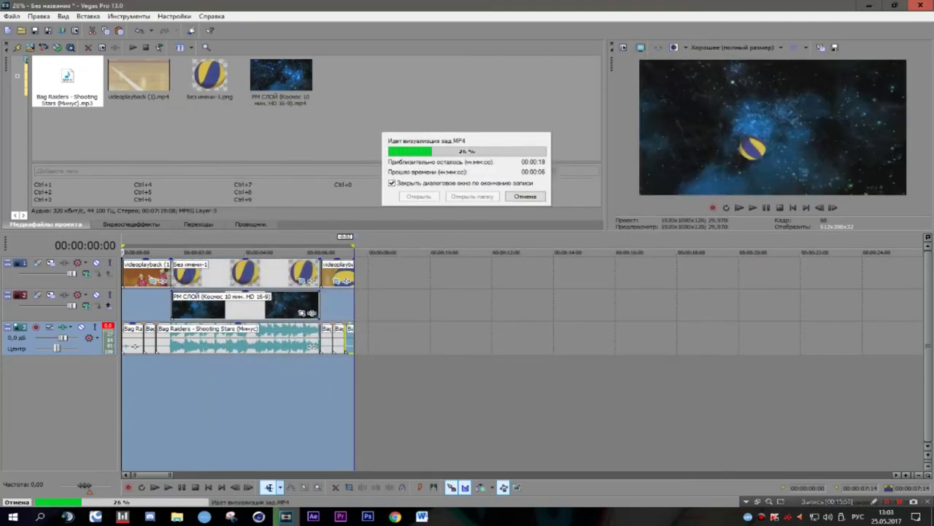